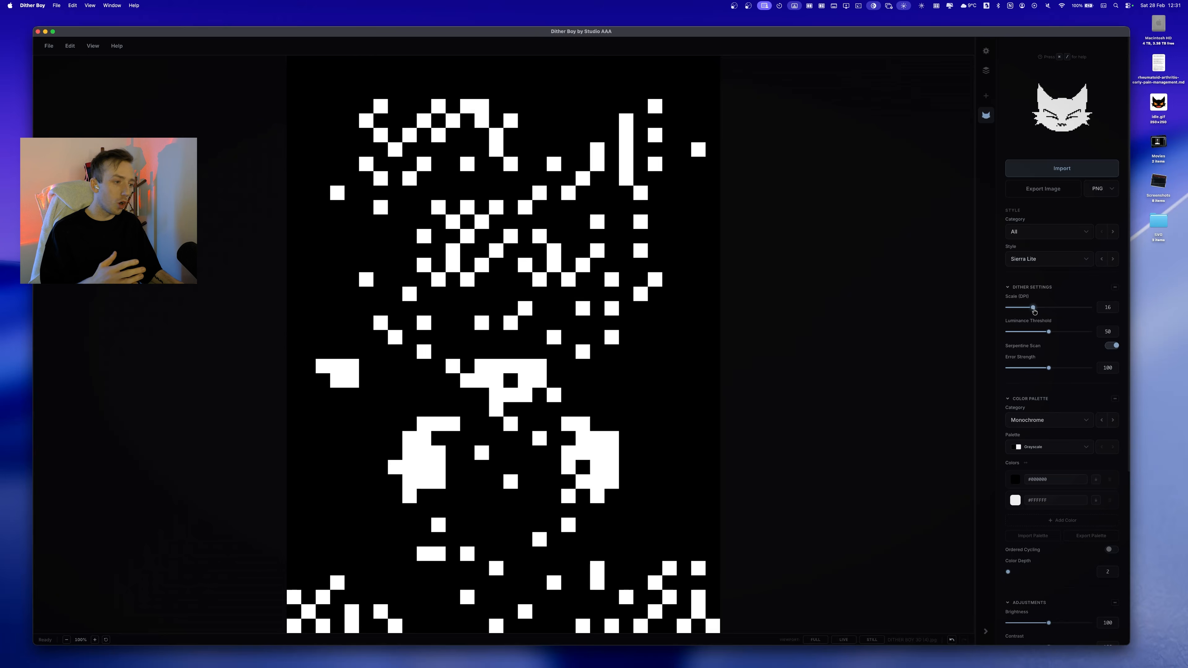
Set brightness to 139, contrast to 107, saturation to 118, midtones to 48 and highlights to 41.
{"action": "scroll", "coordinate": [1054, 480], "scroll_direction": "down", "scroll_amount": 3}
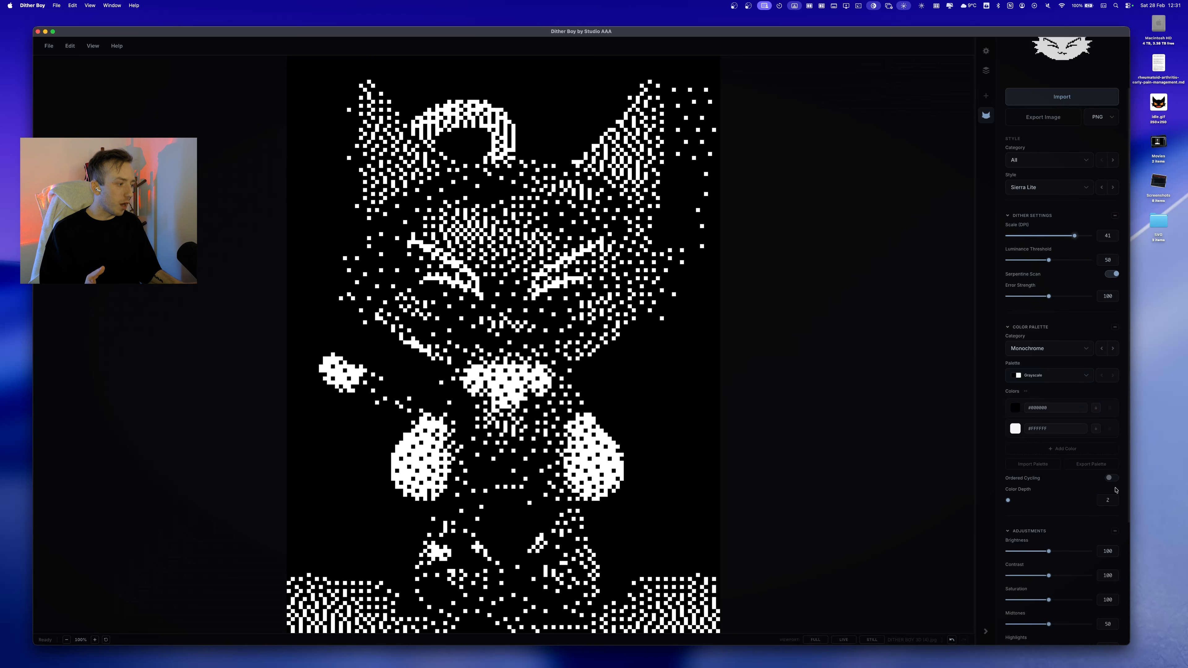
{"action": "scroll", "coordinate": [1118, 490], "scroll_direction": "down", "scroll_amount": 5}
{"action": "left_click", "coordinate": [1051, 379]}
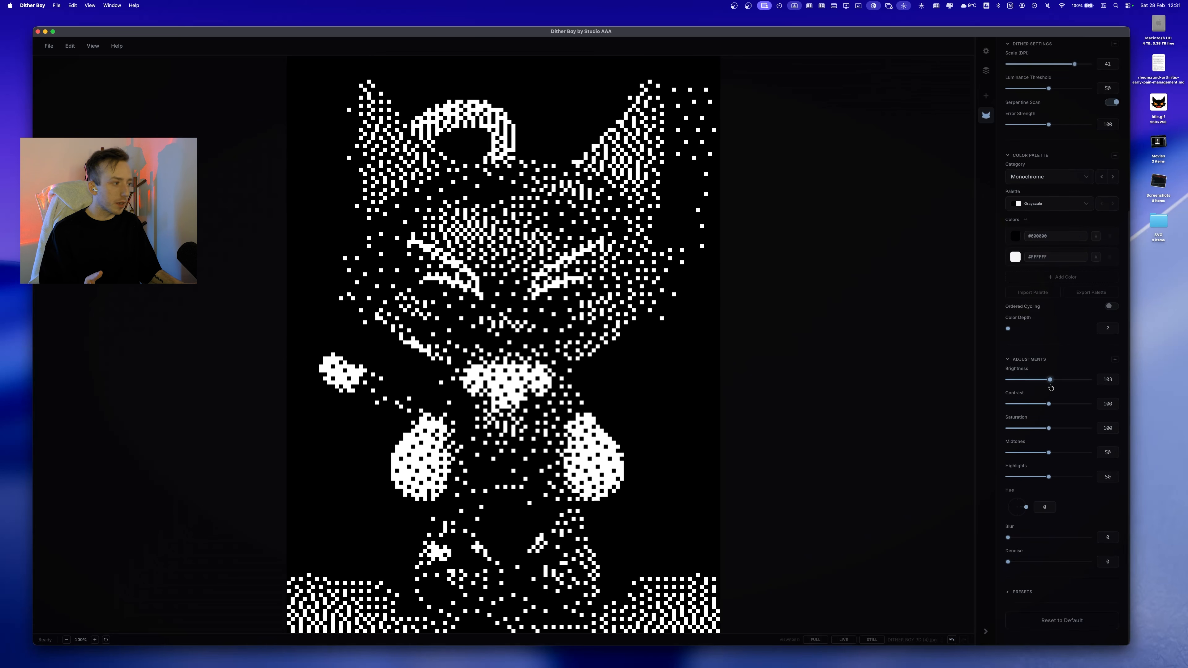
{"action": "left_click", "coordinate": [1043, 404]}
{"action": "left_click_drag", "start_coordinate": [1043, 406], "coordinate": [1042, 477]}
{"action": "left_click", "coordinate": [1055, 404]}
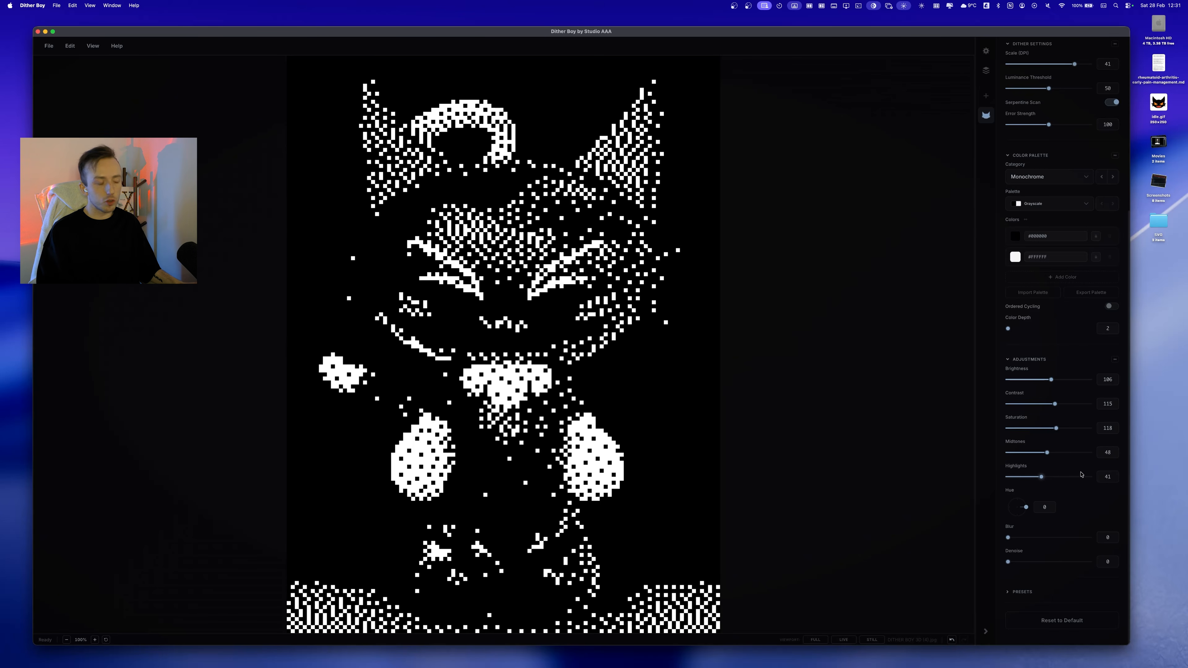
{"action": "left_click_drag", "start_coordinate": [1051, 380], "coordinate": [1052, 404]}
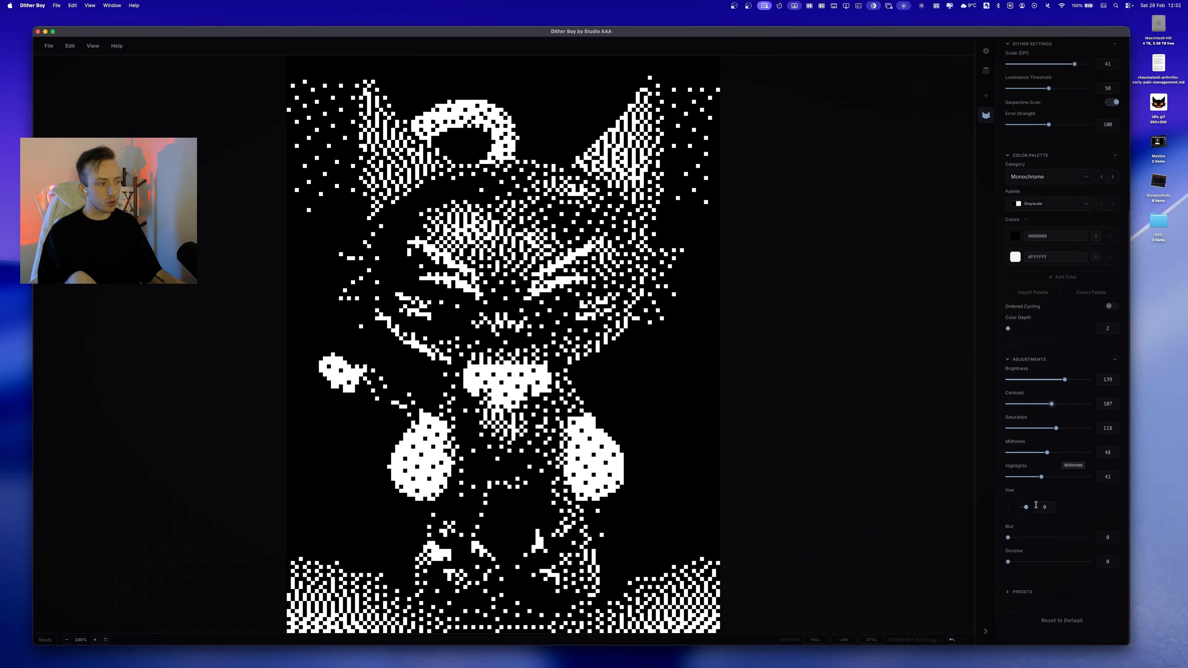
Try a blur of 50 with a denoise of 35 on the image and return both to 0.
{"action": "left_click_drag", "start_coordinate": [1008, 537], "coordinate": [1036, 562]}
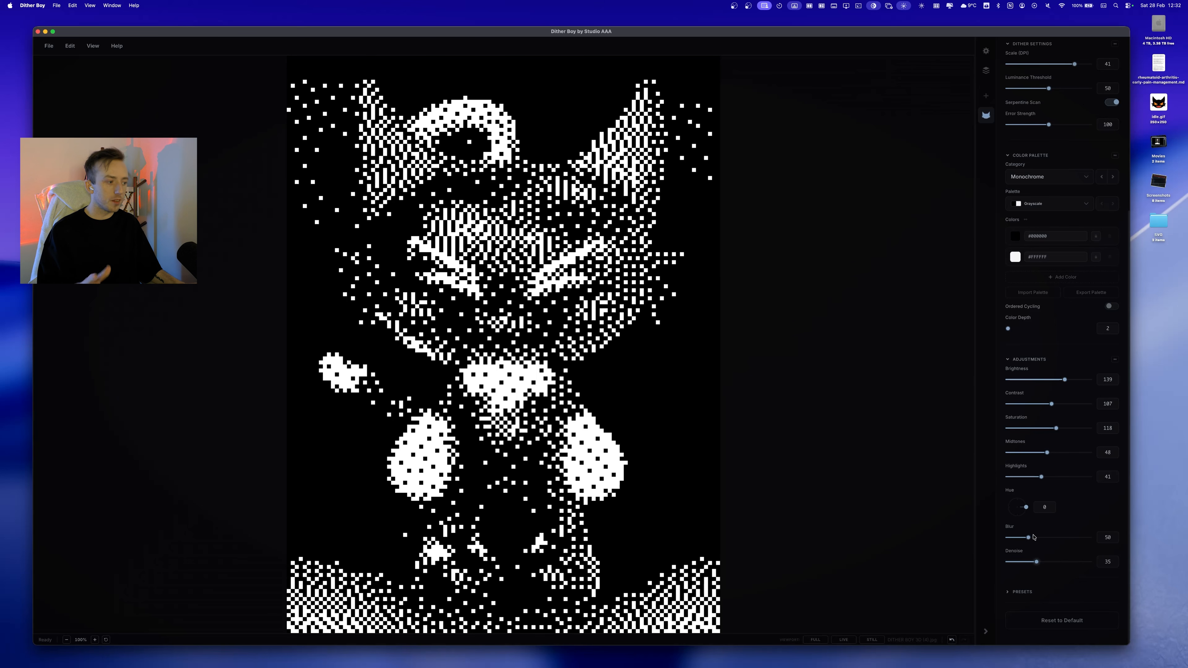
{"action": "left_click_drag", "start_coordinate": [1029, 538], "coordinate": [1008, 561]}
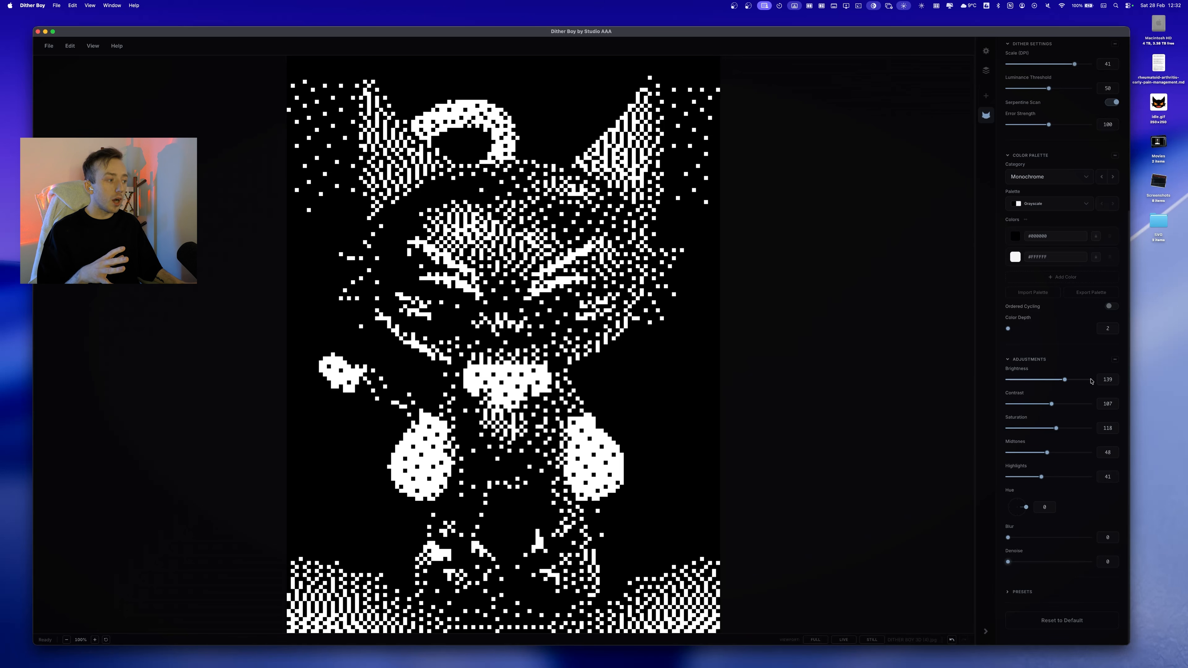
Fine-tune the brightness to 141 and switch the color palette category to Source.
{"action": "mouse_move", "coordinate": [1065, 381]}
{"action": "left_mouse_down"}
{"action": "mouse_move", "coordinate": [1054, 382]}
{"action": "mouse_move", "coordinate": [1068, 380]}
{"action": "left_mouse_up"}
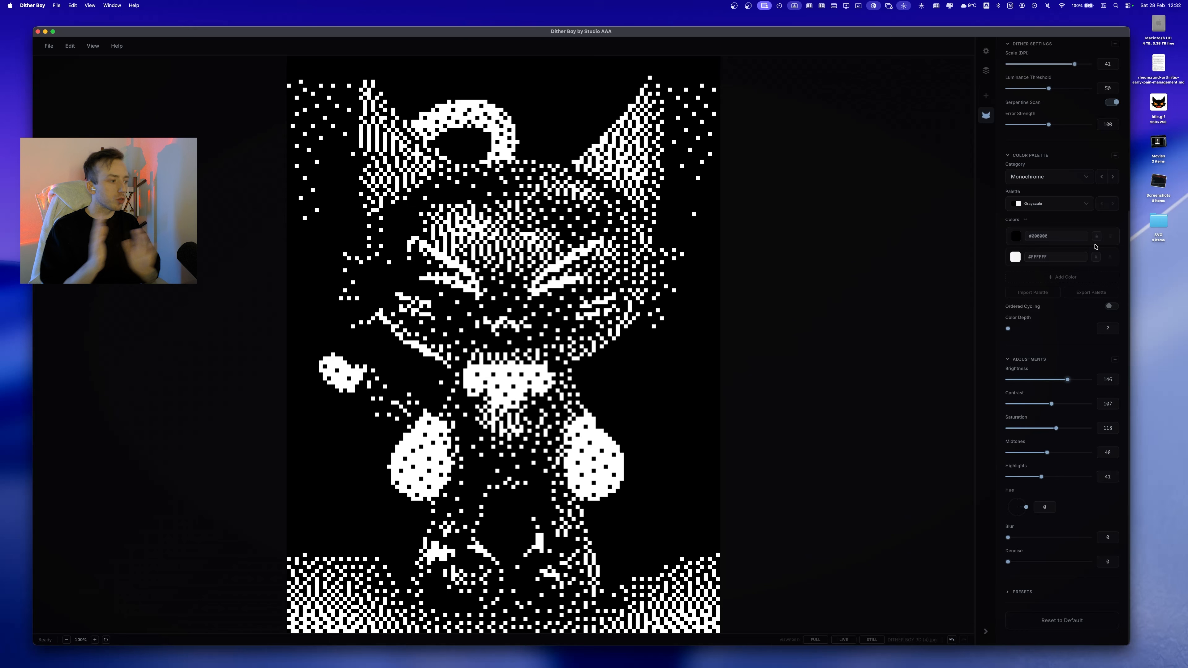
{"action": "left_click", "coordinate": [844, 640]}
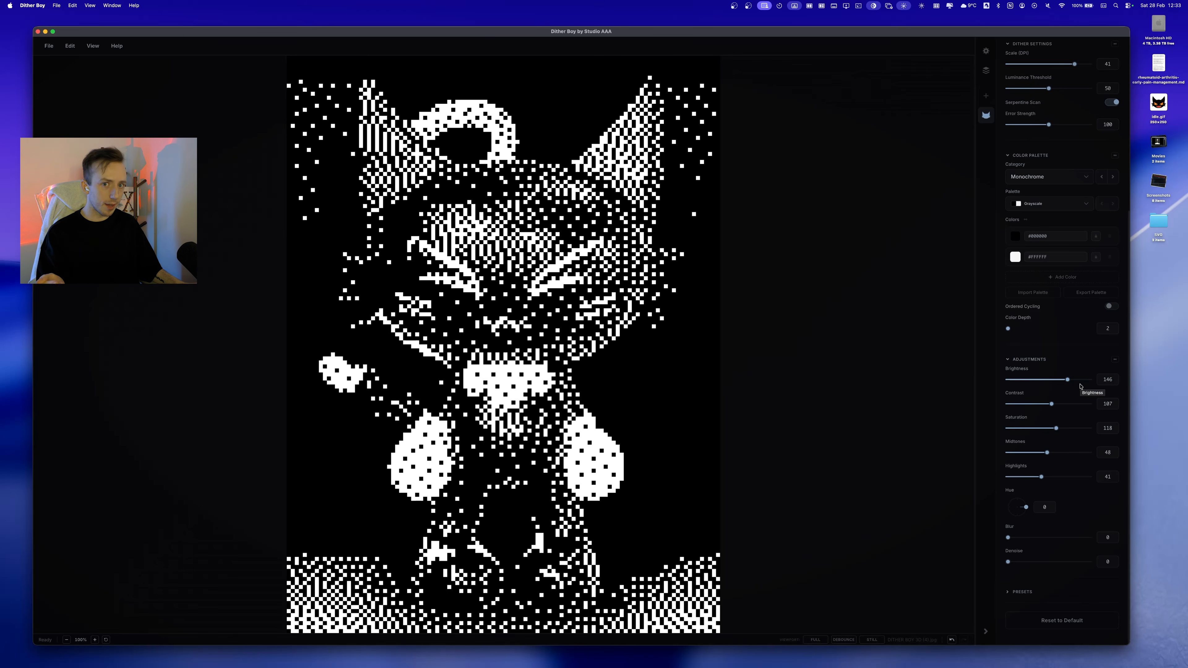
{"action": "mouse_move", "coordinate": [1068, 379]}
{"action": "left_mouse_down"}
{"action": "mouse_move", "coordinate": [1020, 380]}
{"action": "mouse_move", "coordinate": [1075, 380]}
{"action": "mouse_move", "coordinate": [1066, 385]}
{"action": "left_mouse_up"}
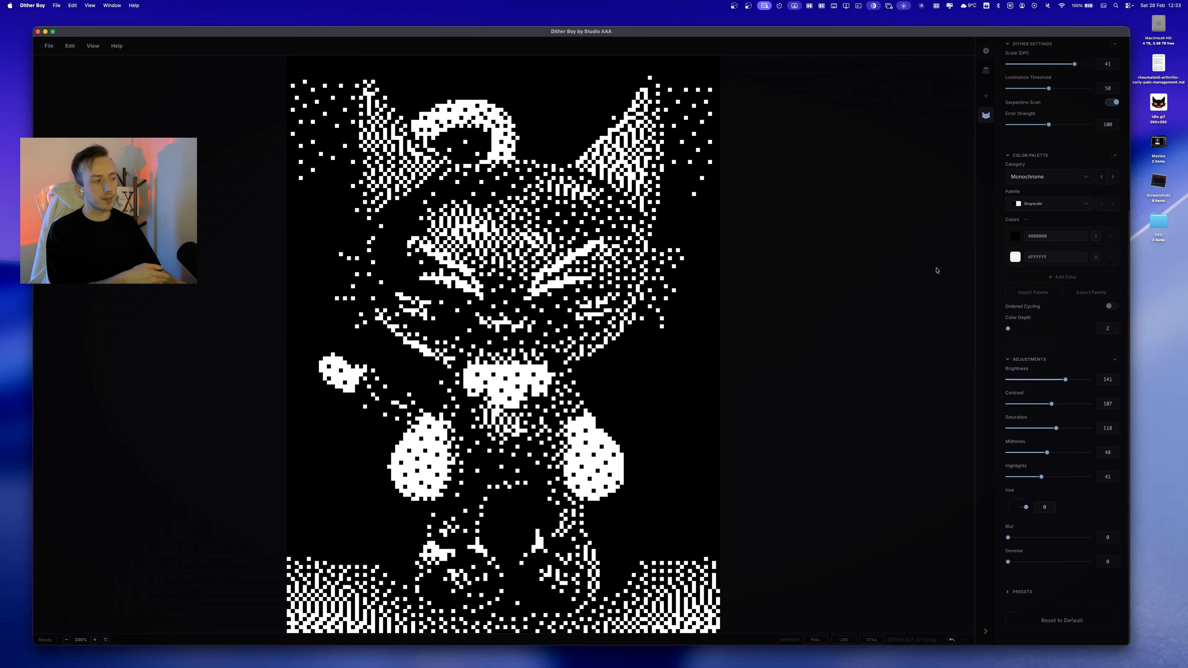
{"action": "scroll", "coordinate": [1119, 214], "scroll_direction": "up", "scroll_amount": 2}
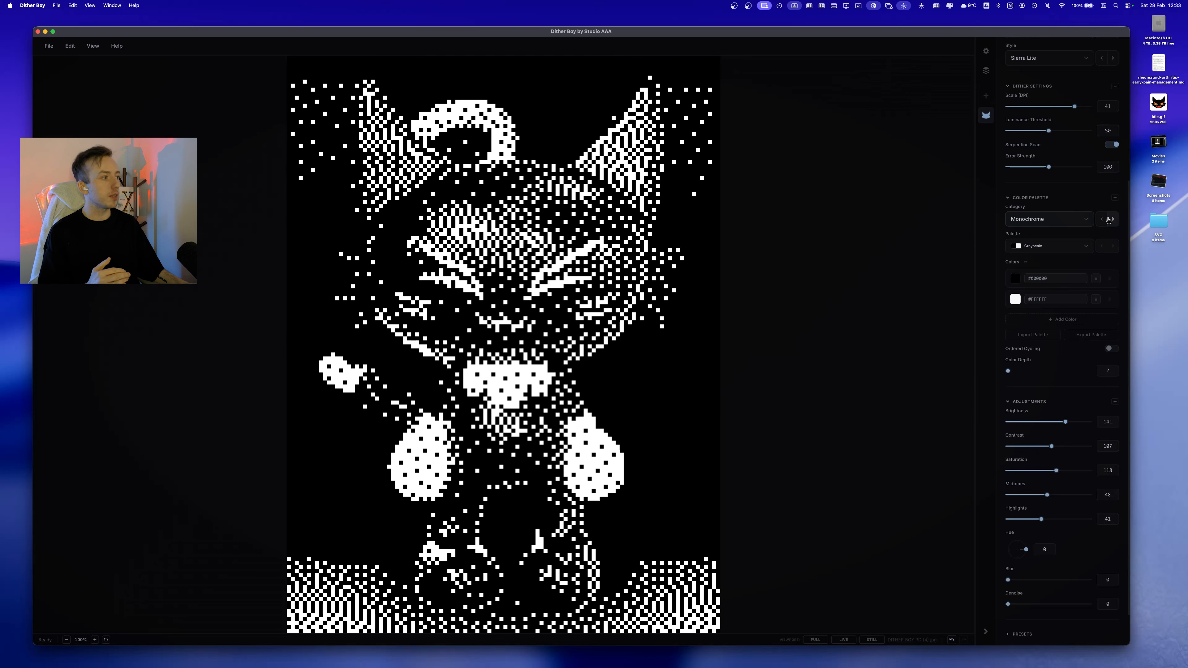
{"action": "left_click", "coordinate": [1113, 218]}
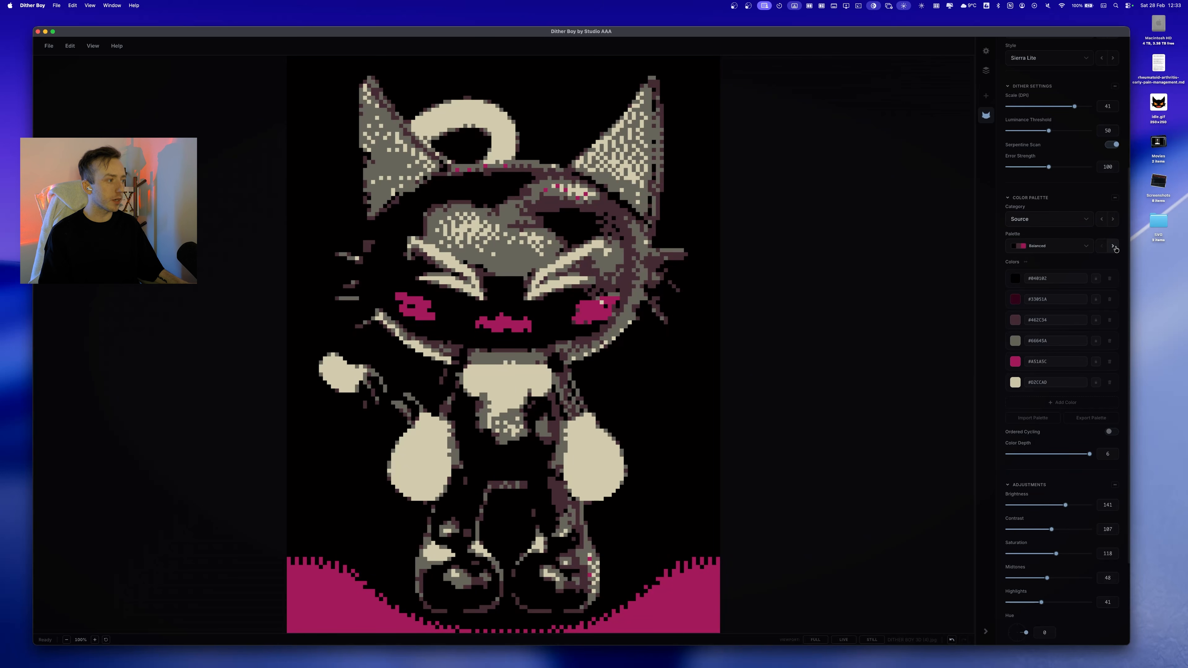
Reset all settings to their defaults and apply the Ostromukhov dithering style to the image.
{"action": "scroll", "coordinate": [1118, 328], "scroll_direction": "down", "scroll_amount": 6}
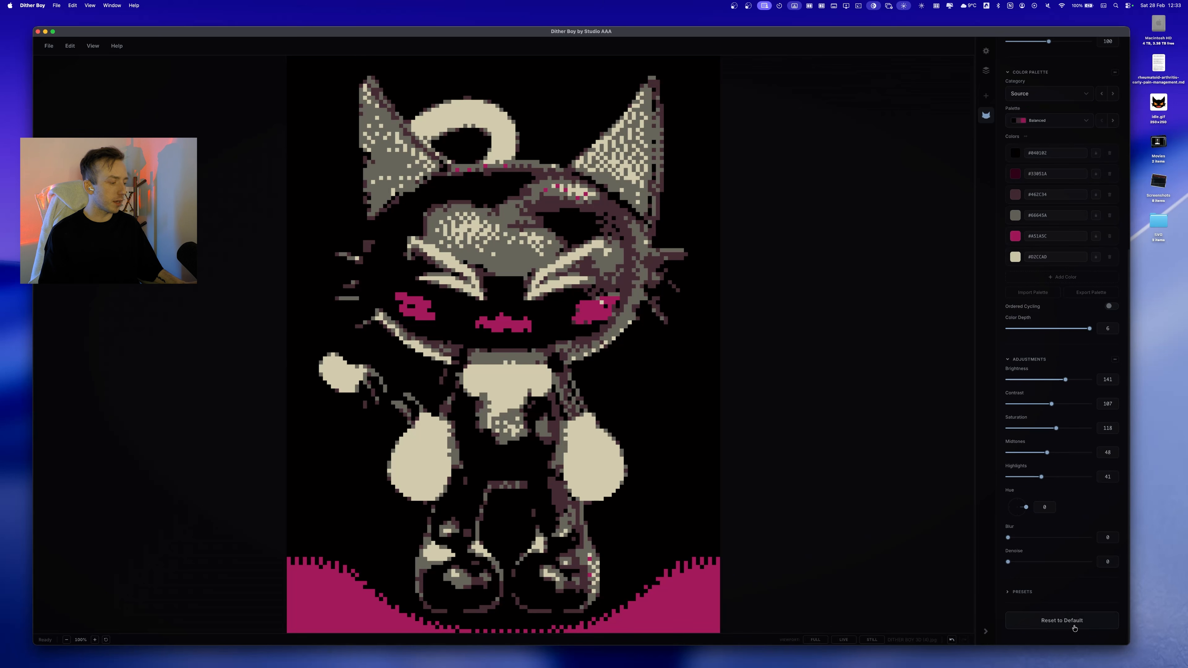
{"action": "left_click", "coordinate": [1074, 627]}
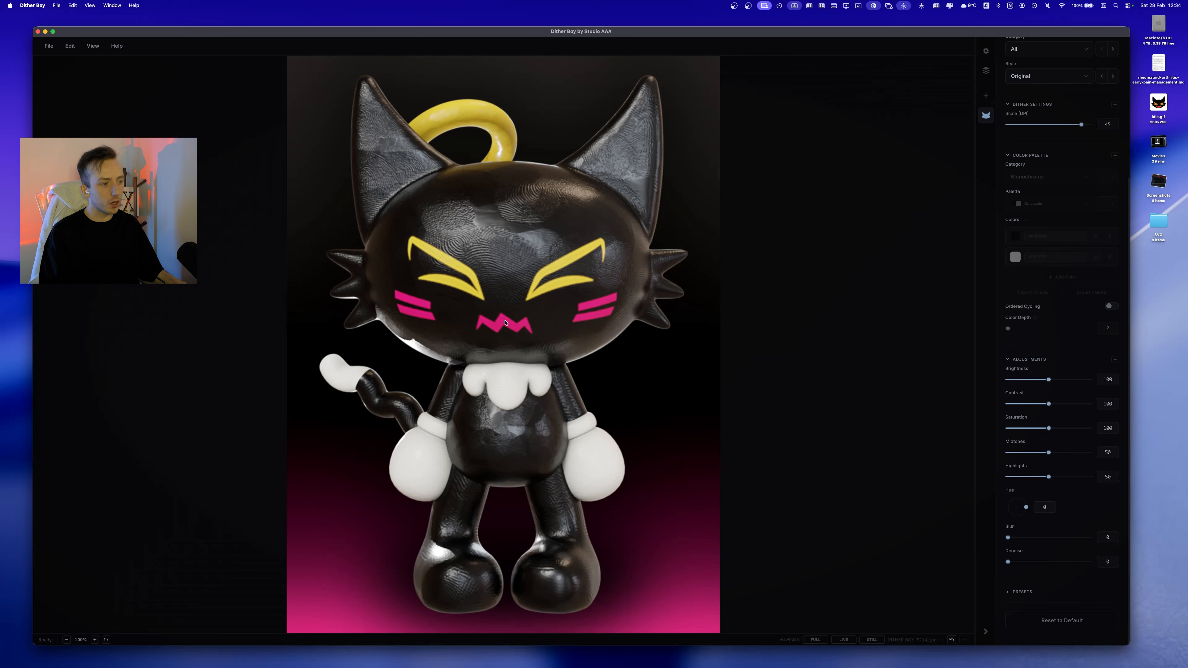
{"action": "scroll", "coordinate": [1114, 342], "scroll_direction": "up", "scroll_amount": 5}
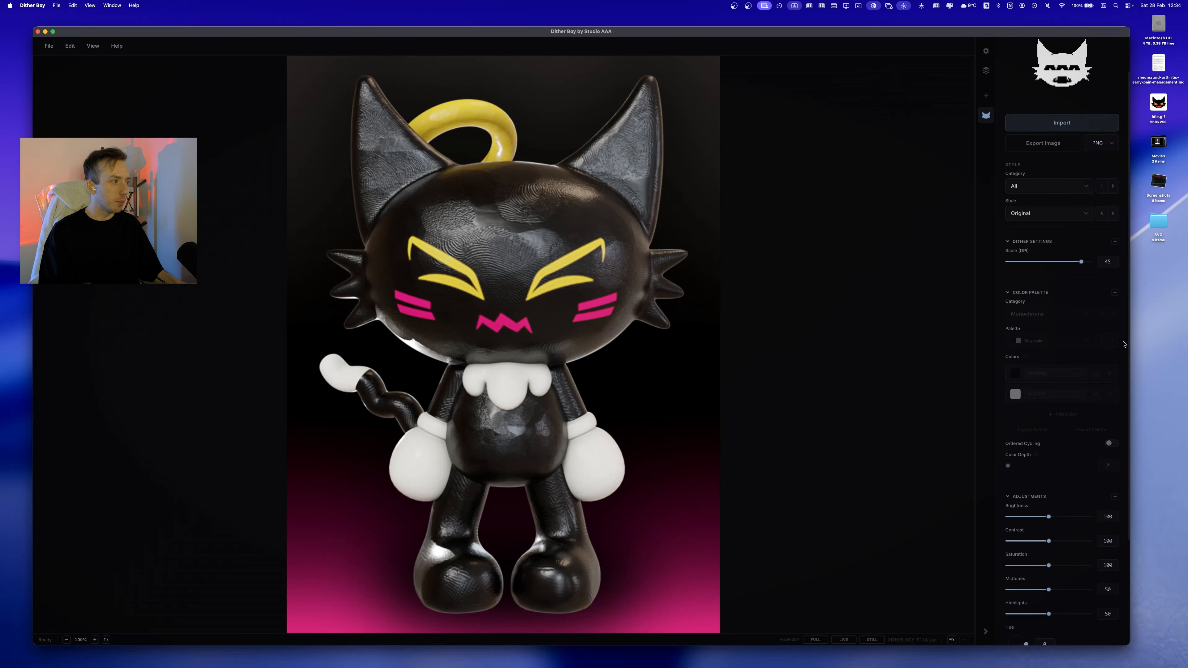
{"action": "left_click", "coordinate": [1112, 225]}
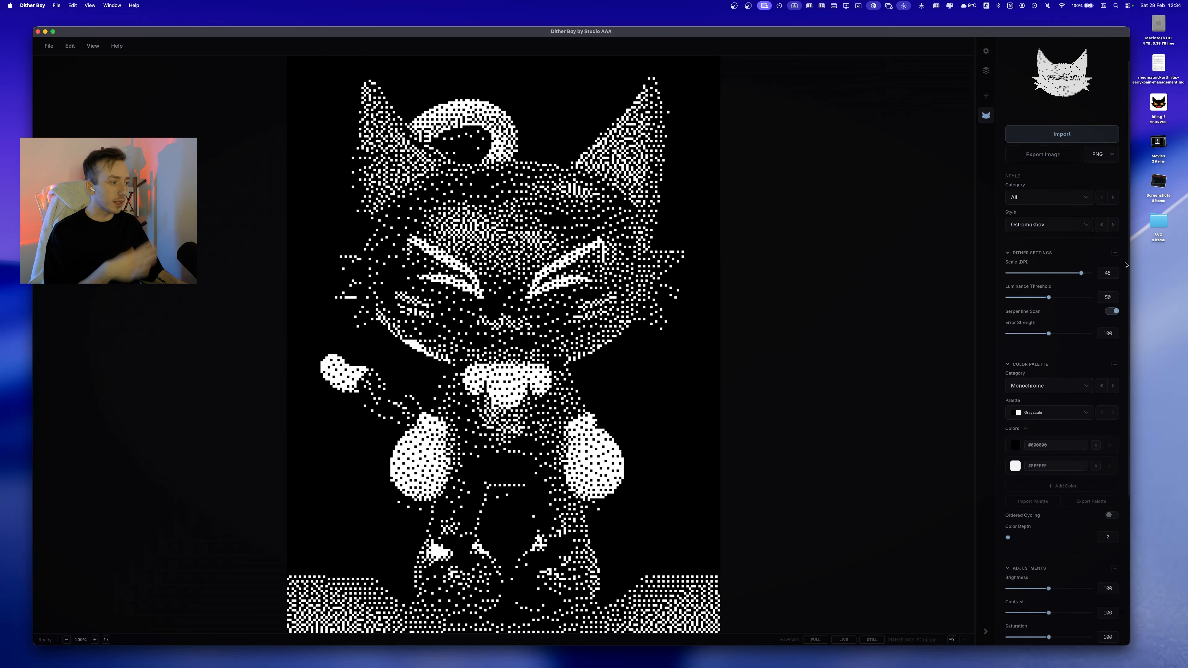
Set the color palette category to Source and choose its Complete palette.
{"action": "scroll", "coordinate": [1125, 265], "scroll_direction": "down", "scroll_amount": 4}
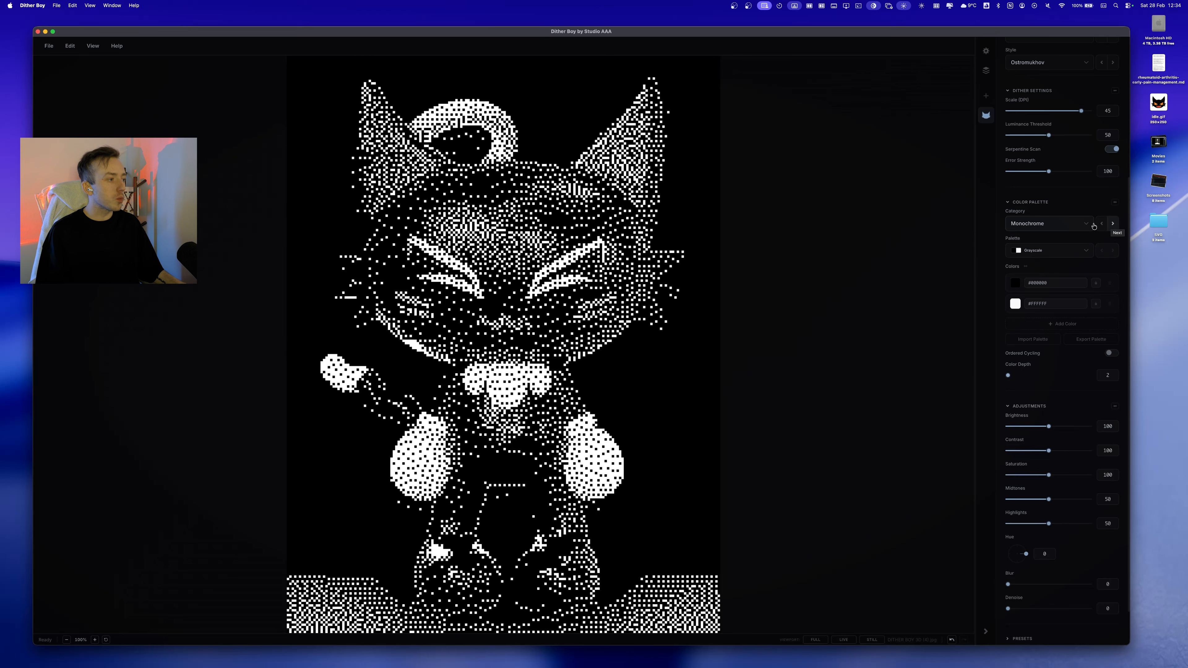
{"action": "left_click", "coordinate": [1114, 225]}
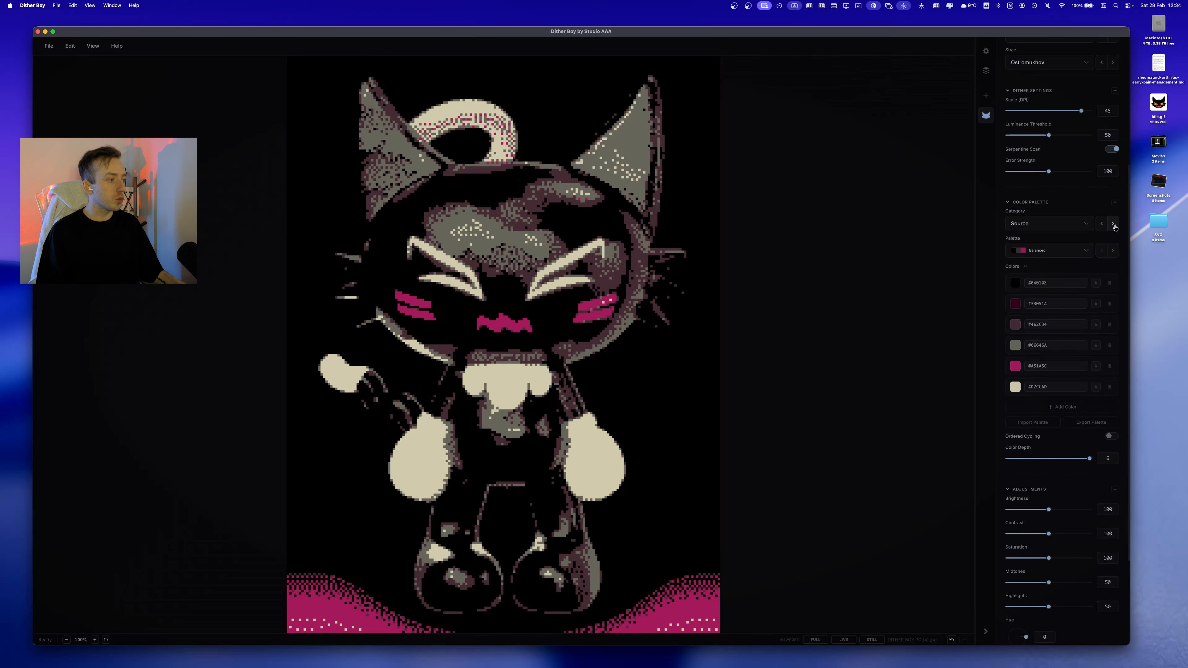
{"action": "left_click", "coordinate": [1114, 251]}
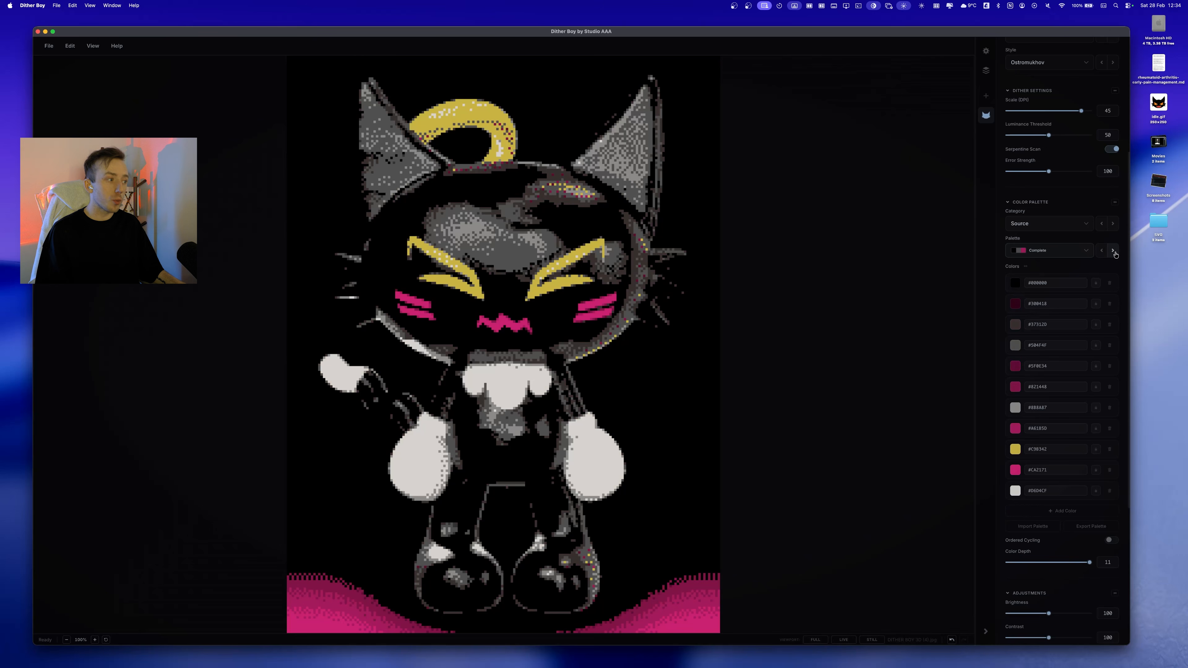
{"action": "left_click", "coordinate": [1038, 252]}
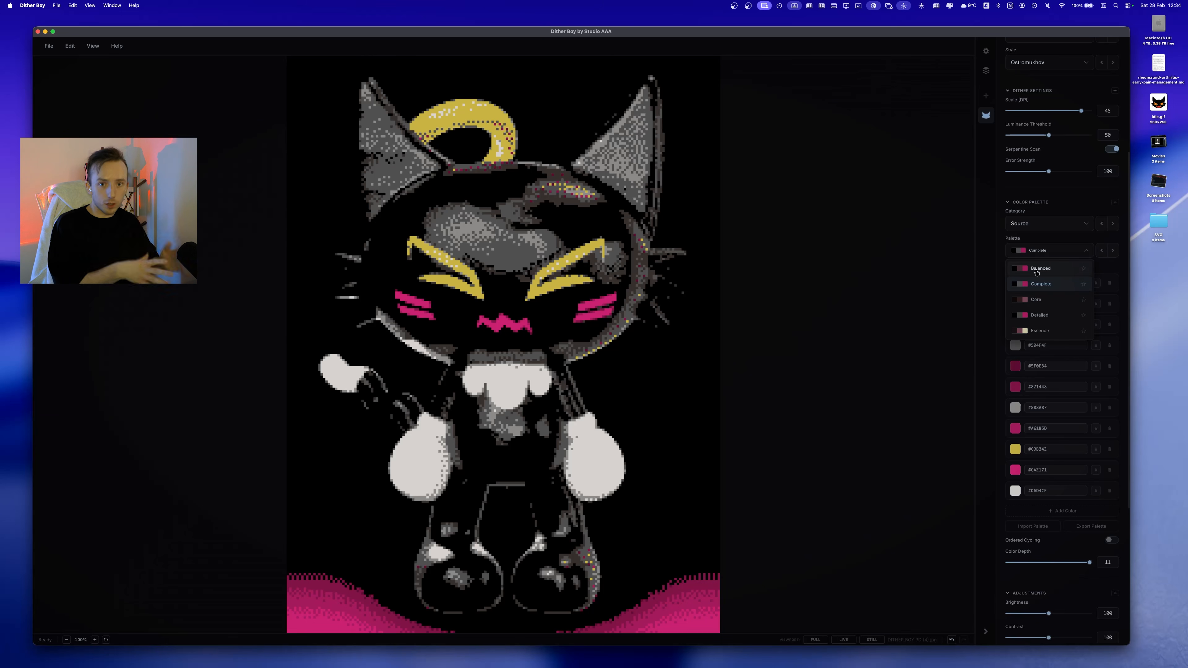
{"action": "left_click", "coordinate": [1041, 285]}
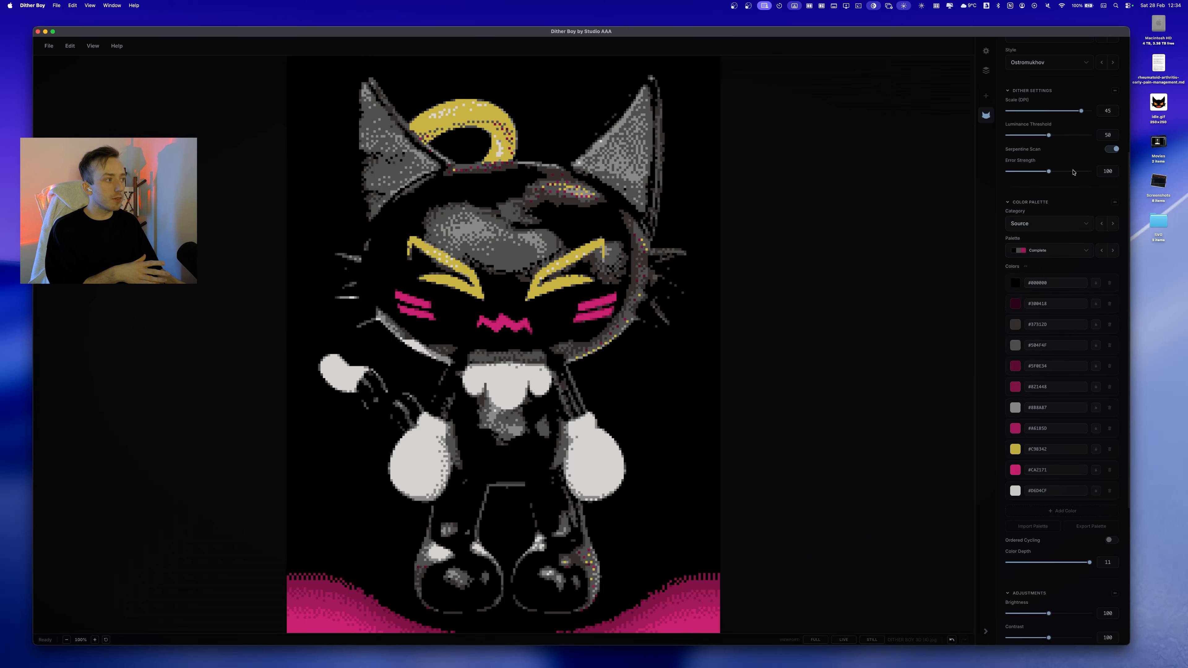
Raise the dither scale to 50 to inspect the fine dots on the character, and reduce the scale to 41.
{"action": "left_click_drag", "start_coordinate": [1082, 115], "coordinate": [1091, 115]}
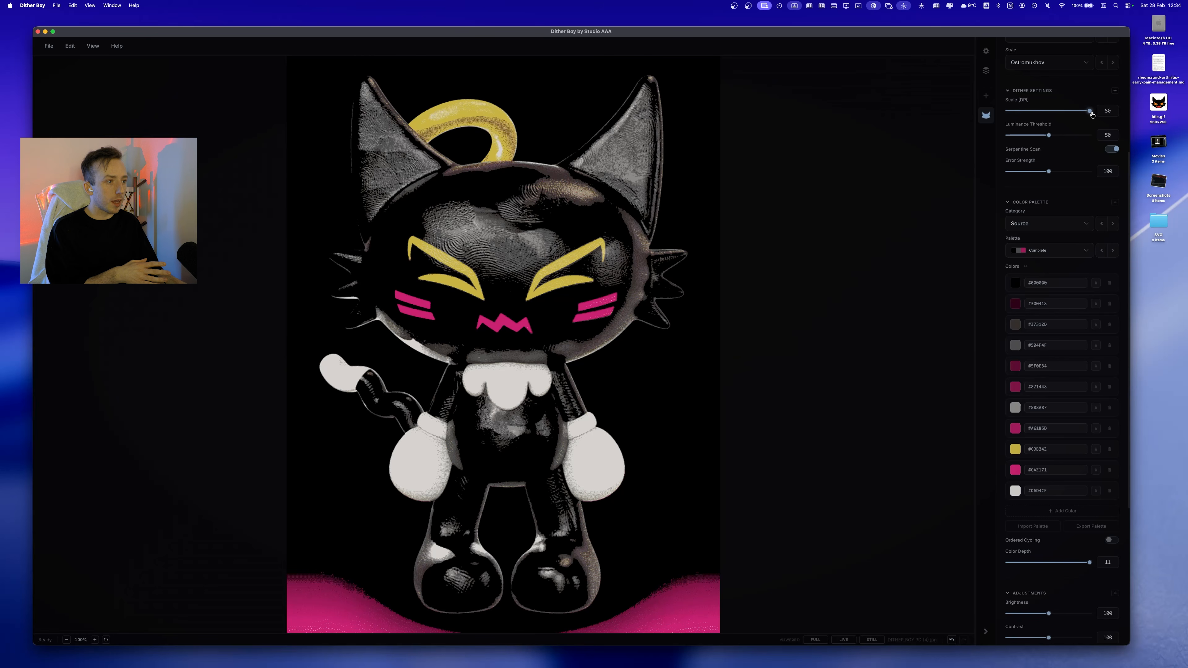
{"action": "scroll", "coordinate": [489, 380], "scroll_direction": "up", "scroll_amount": 10}
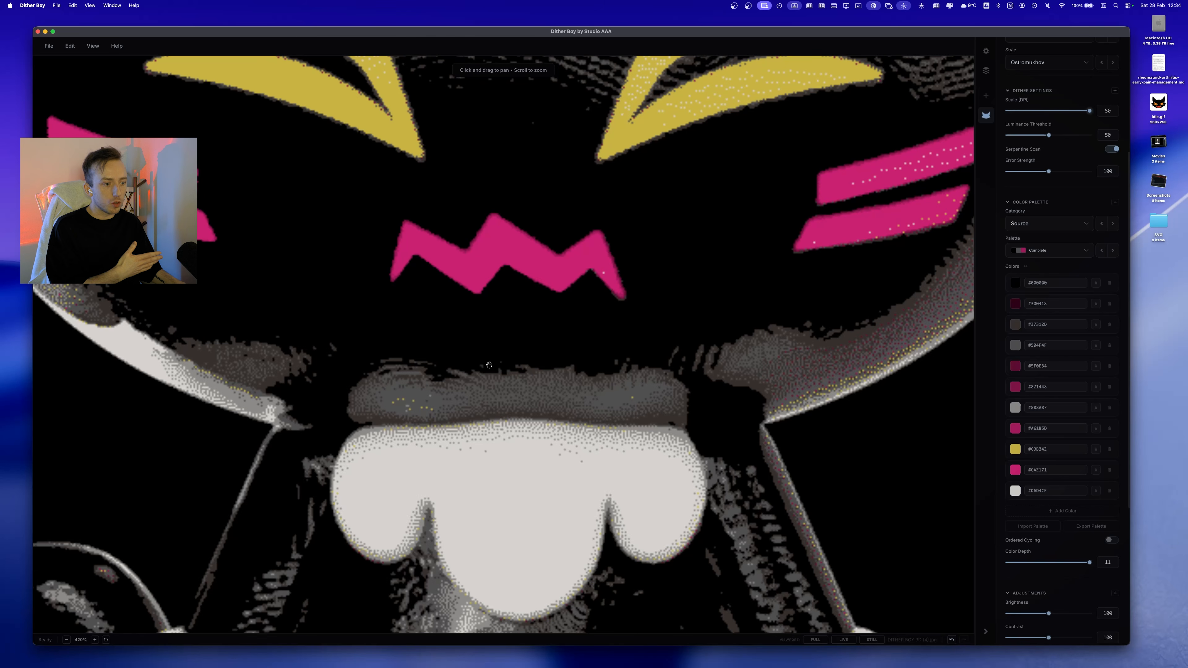
{"action": "scroll", "coordinate": [489, 380], "scroll_direction": "down", "scroll_amount": 8}
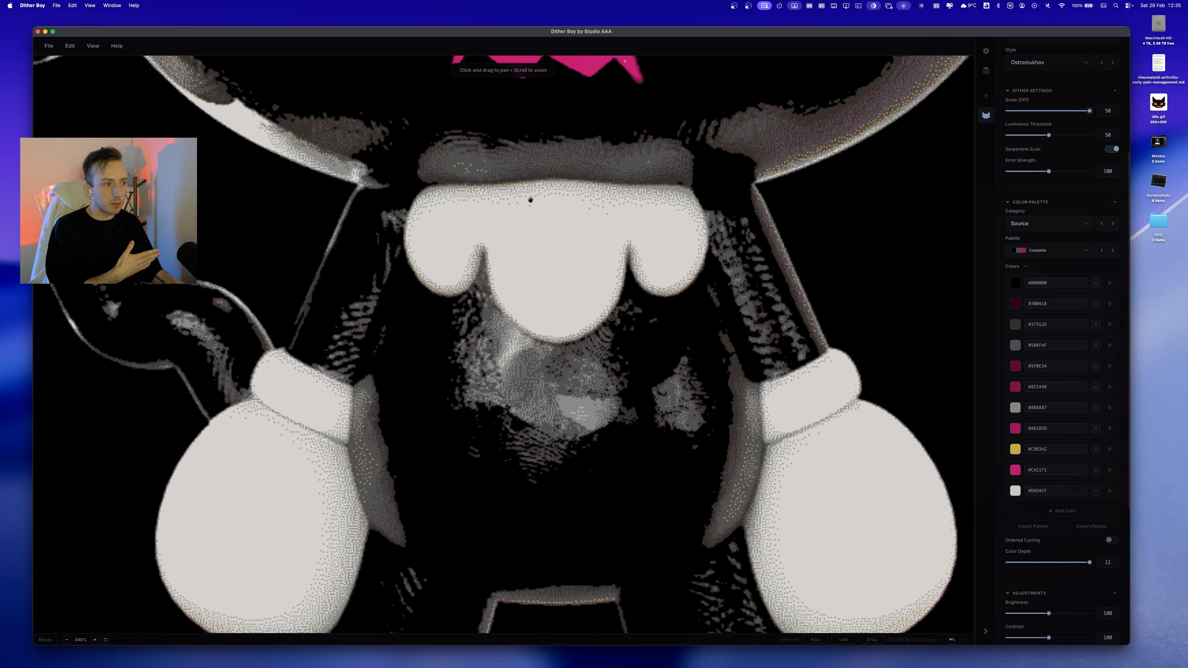
{"action": "scroll", "coordinate": [509, 363], "scroll_direction": "down", "scroll_amount": 3}
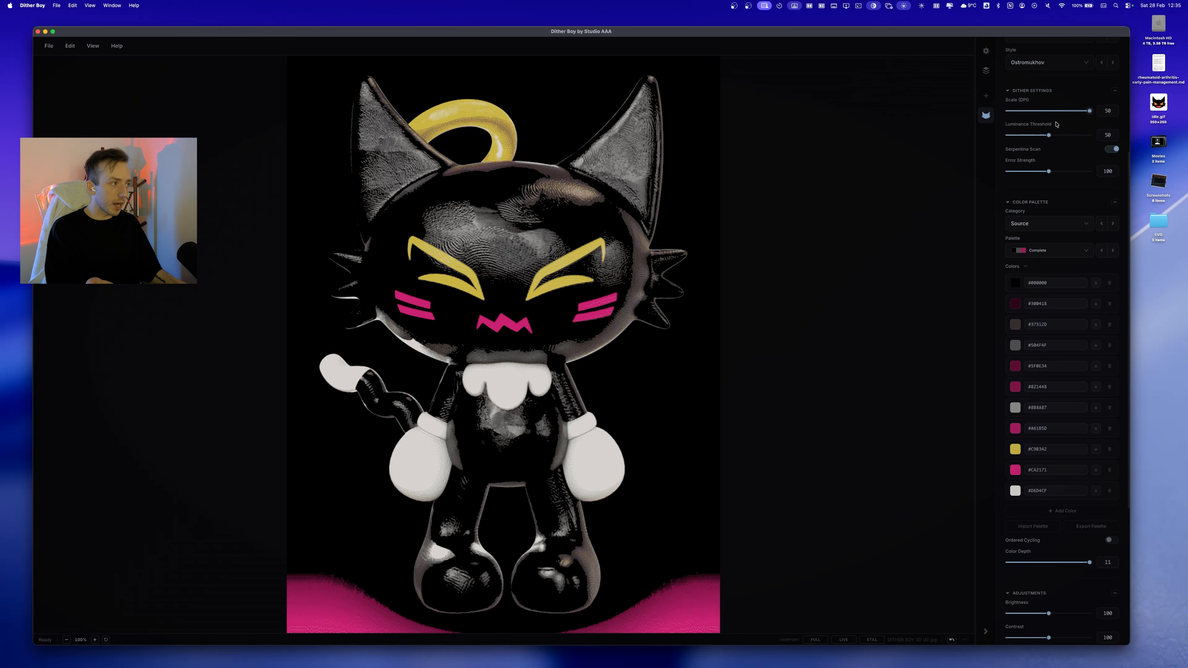
{"action": "left_click_drag", "start_coordinate": [1090, 111], "coordinate": [1074, 111]}
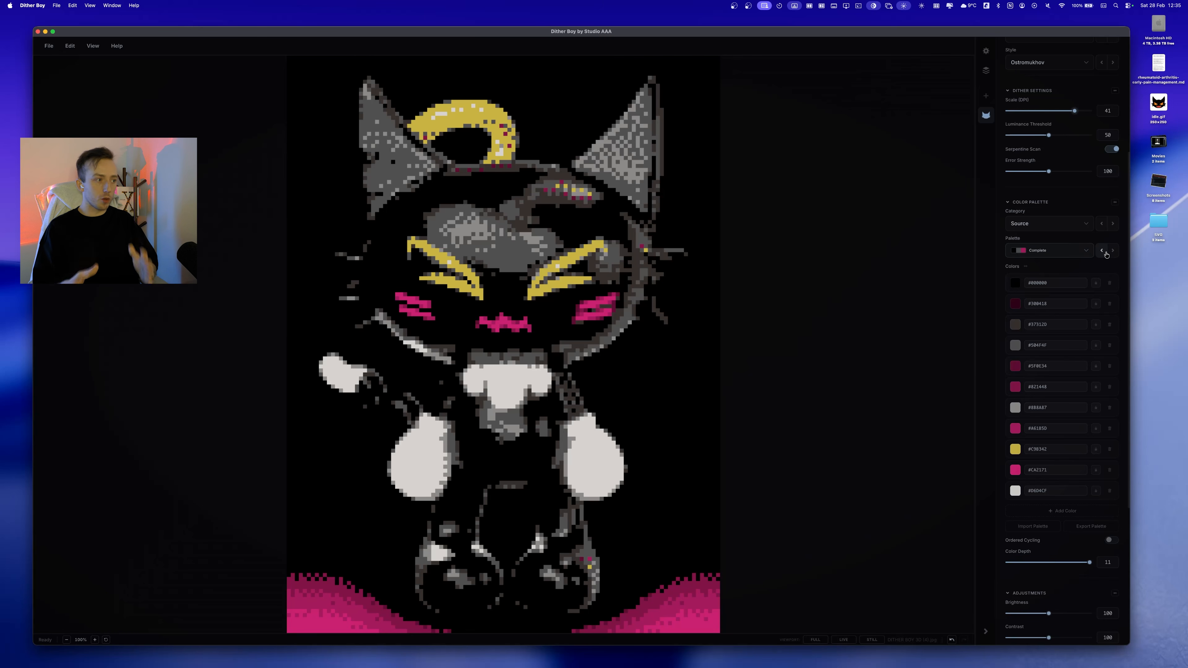
Change the palette's yellow swatch to a brighter, more saturated yellow and shift its hue.
{"action": "left_click", "coordinate": [1017, 451]}
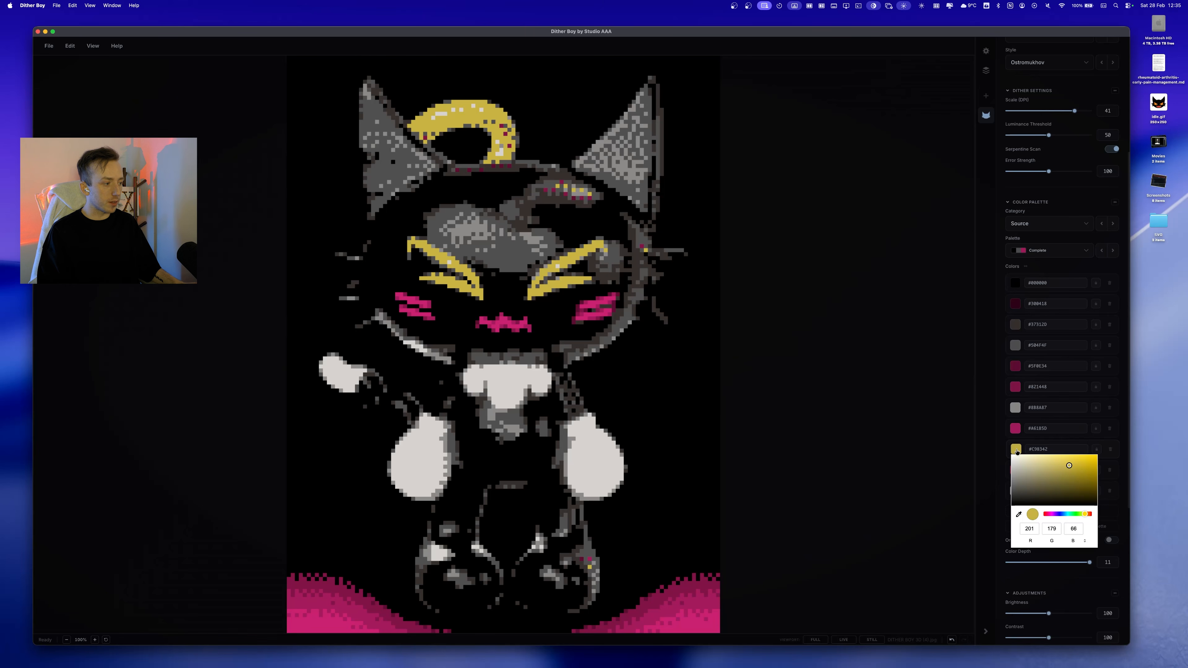
{"action": "left_click", "coordinate": [1084, 463]}
{"action": "left_click_drag", "start_coordinate": [1084, 463], "coordinate": [1089, 459]}
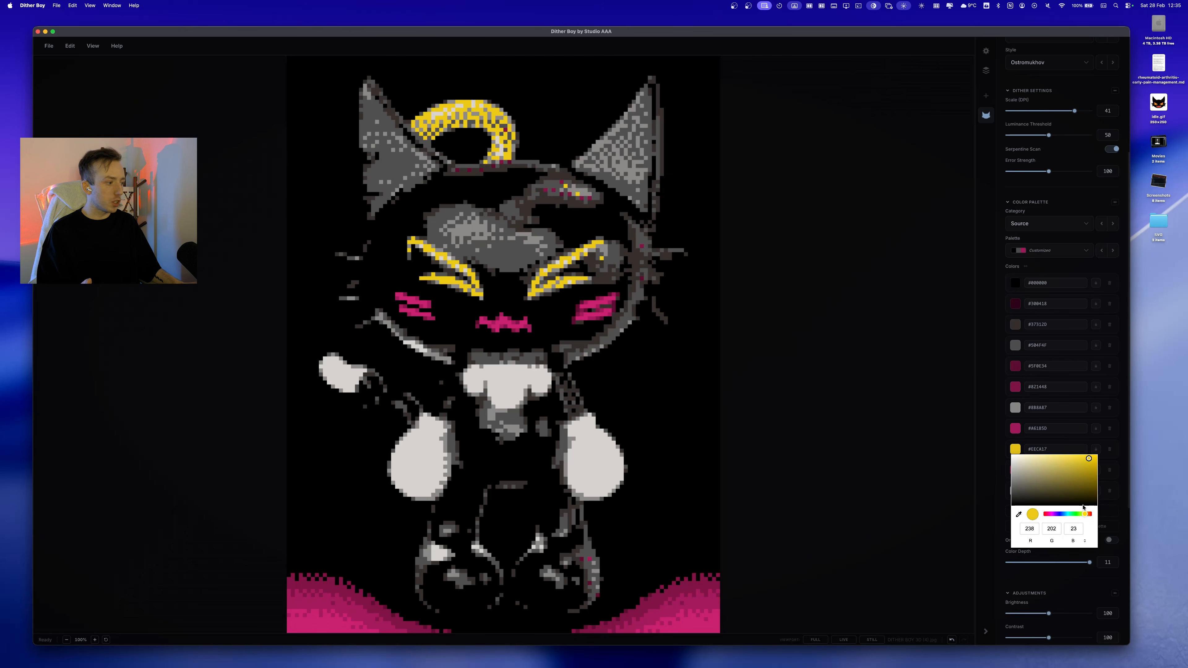
{"action": "mouse_move", "coordinate": [1085, 514]}
{"action": "left_mouse_down"}
{"action": "mouse_move", "coordinate": [1055, 514]}
{"action": "mouse_move", "coordinate": [1046, 466]}
{"action": "mouse_move", "coordinate": [1024, 455]}
{"action": "left_mouse_up"}
Switch the palette category to Abstract and choose the Chromed palette with a color depth of 8.
{"action": "left_click", "coordinate": [1113, 224]}
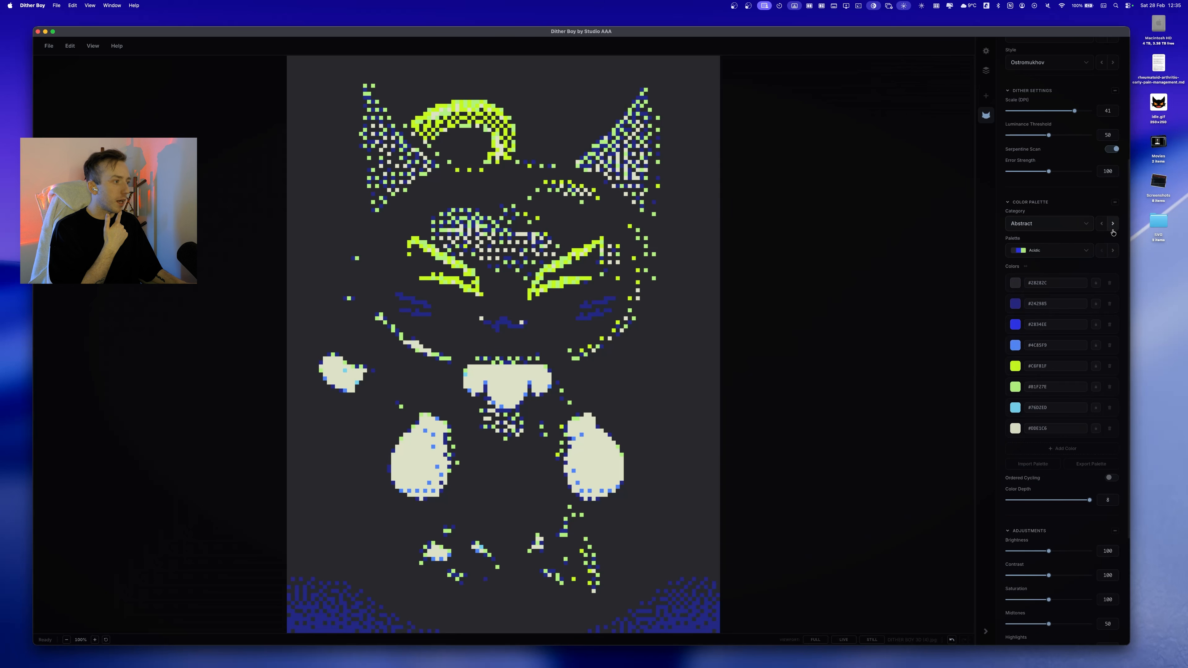
{"action": "left_click", "coordinate": [1113, 250]}
{"action": "left_click", "coordinate": [1113, 251]}
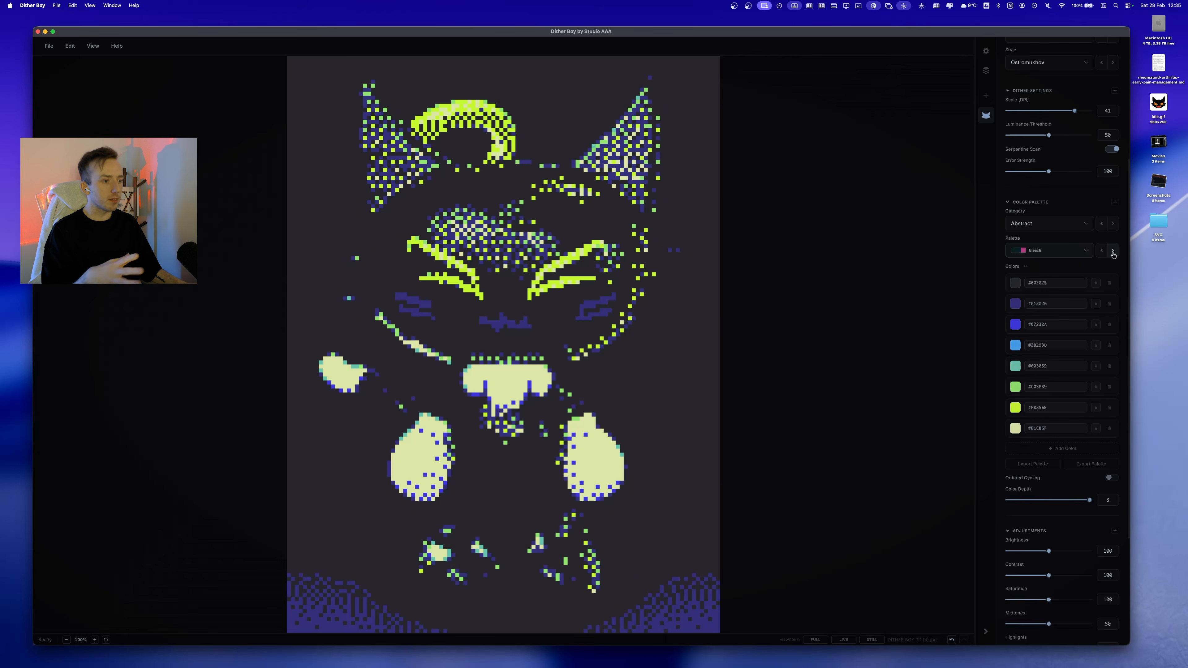
{"action": "left_click", "coordinate": [1113, 251]}
{"action": "left_click", "coordinate": [1113, 251]}
{"action": "left_click", "coordinate": [1105, 253]}
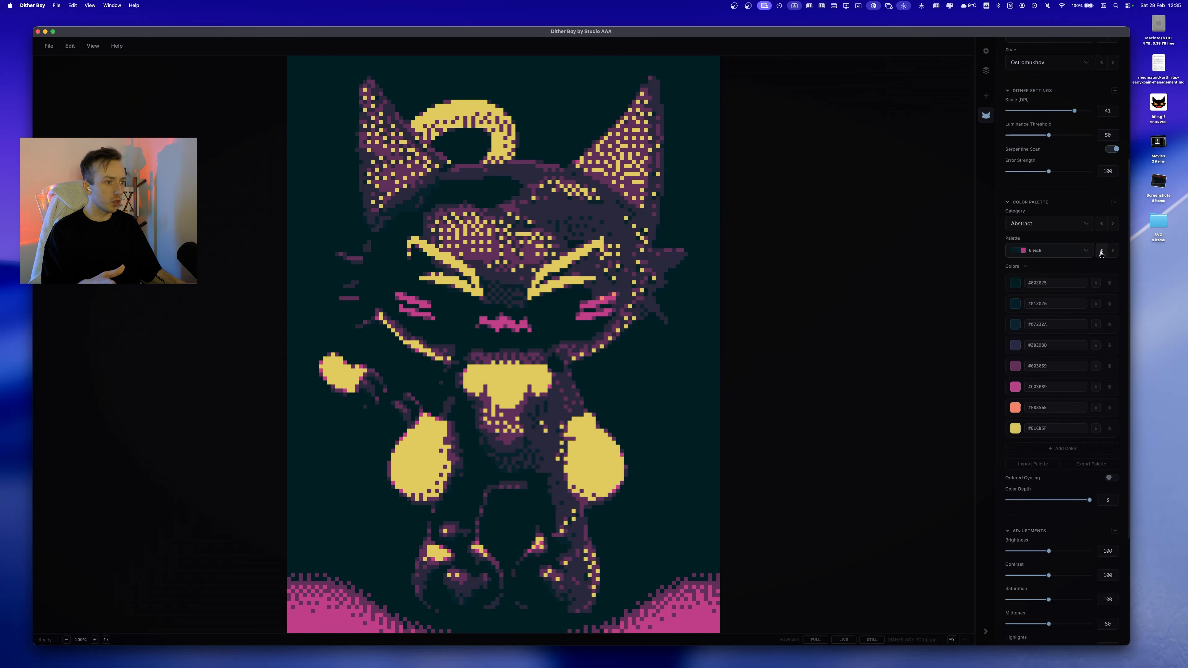
{"action": "left_click", "coordinate": [1113, 256]}
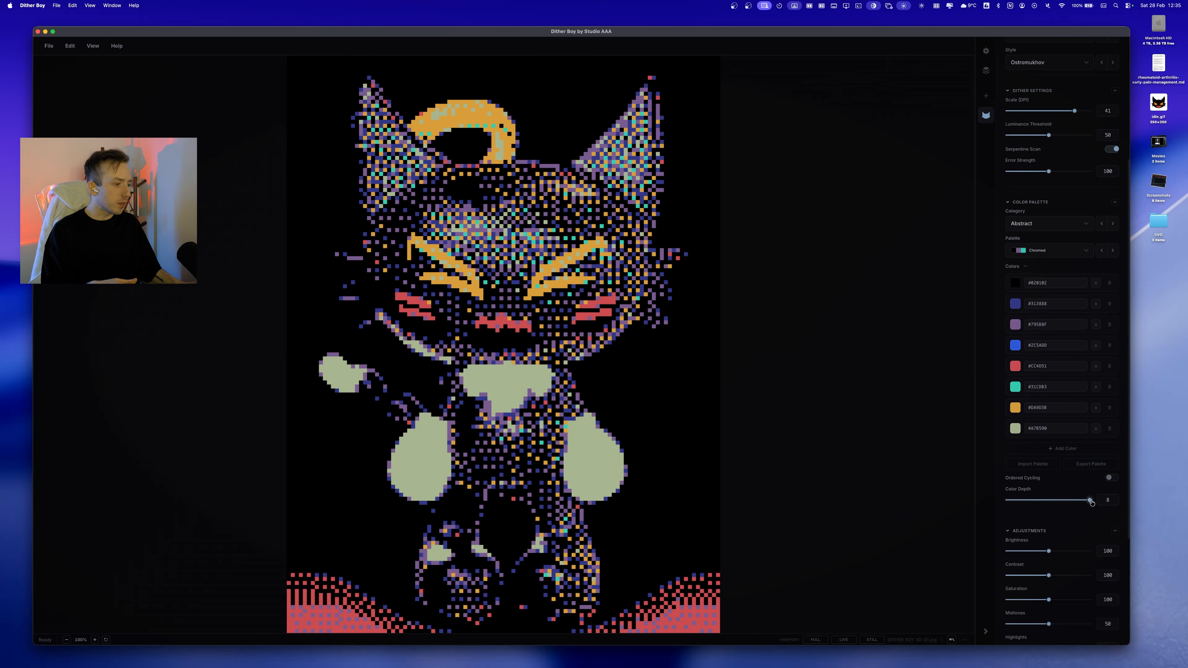
{"action": "mouse_move", "coordinate": [1091, 502]}
{"action": "left_mouse_down"}
{"action": "mouse_move", "coordinate": [1010, 502]}
{"action": "mouse_move", "coordinate": [1093, 502]}
{"action": "left_mouse_up"}
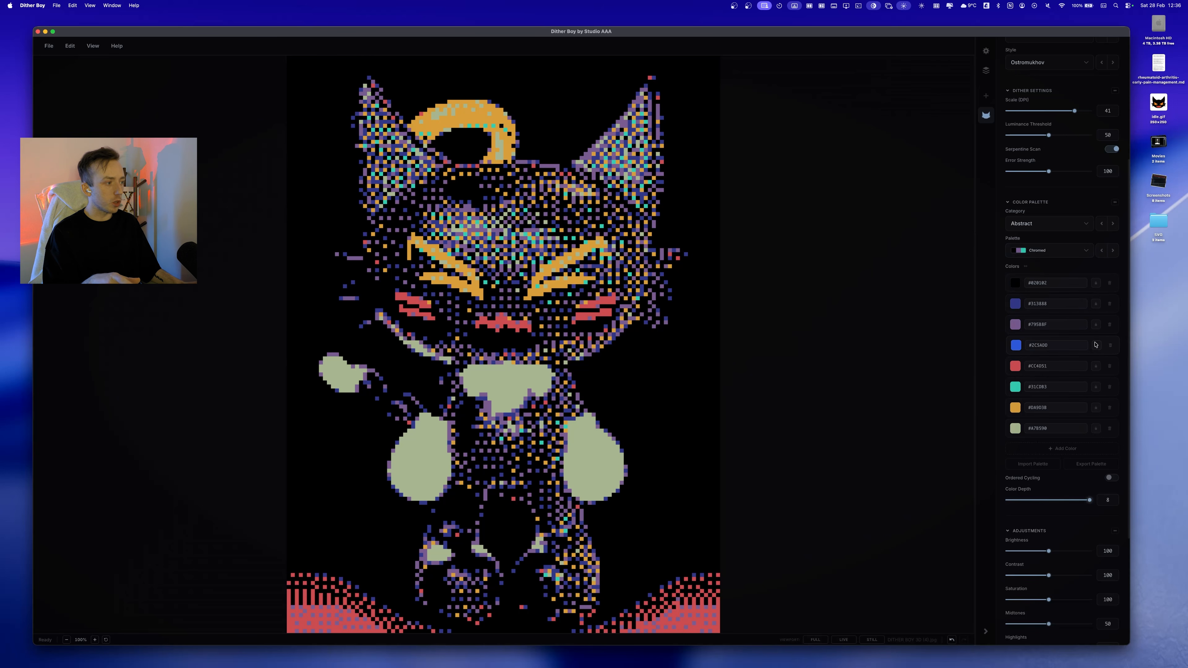
Lock the black swatch, randomize the remaining palette colors, and lock the yellow swatch.
{"action": "left_click", "coordinate": [1096, 285]}
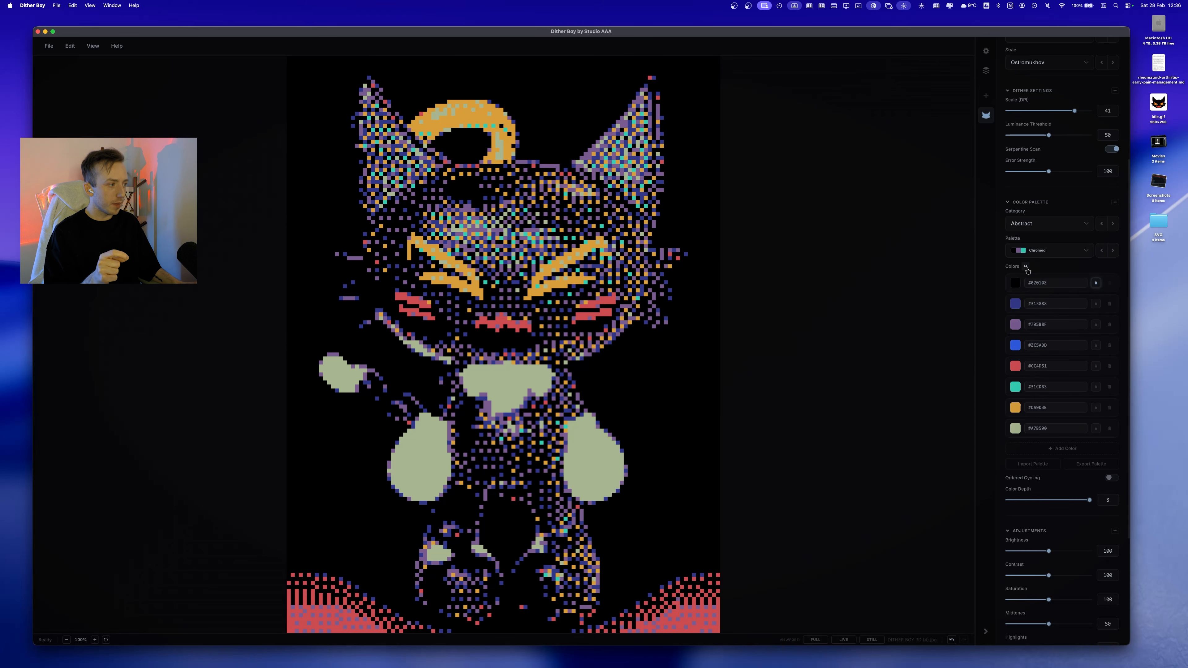
{"action": "left_click", "coordinate": [1026, 267]}
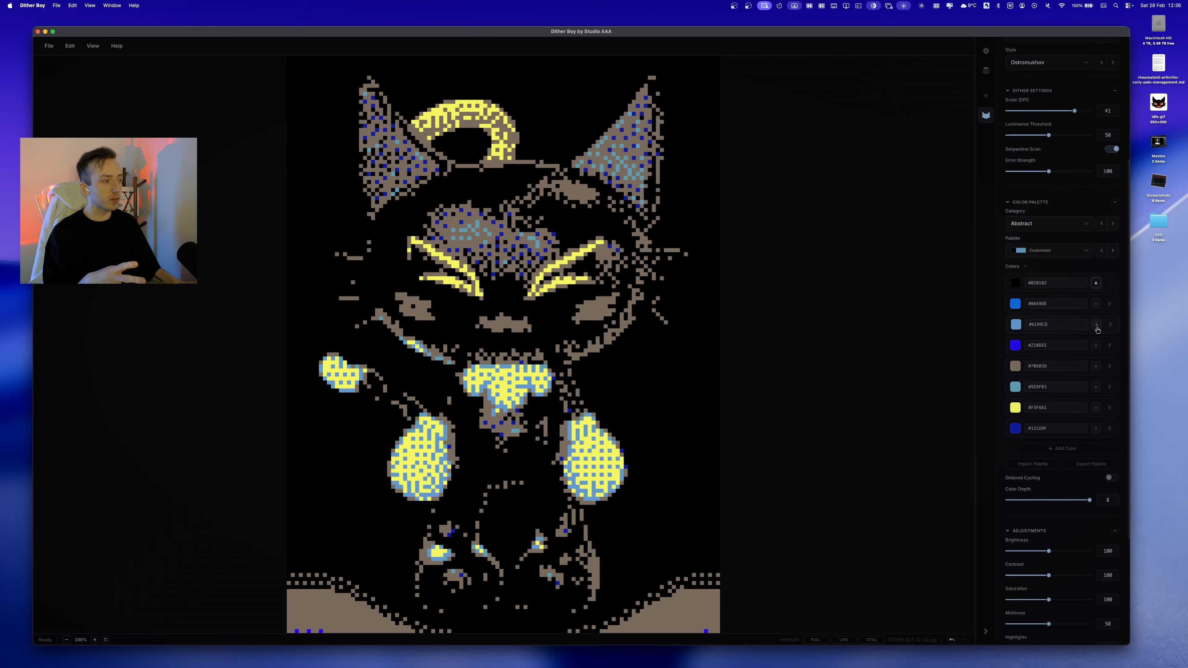
{"action": "left_click", "coordinate": [1098, 410]}
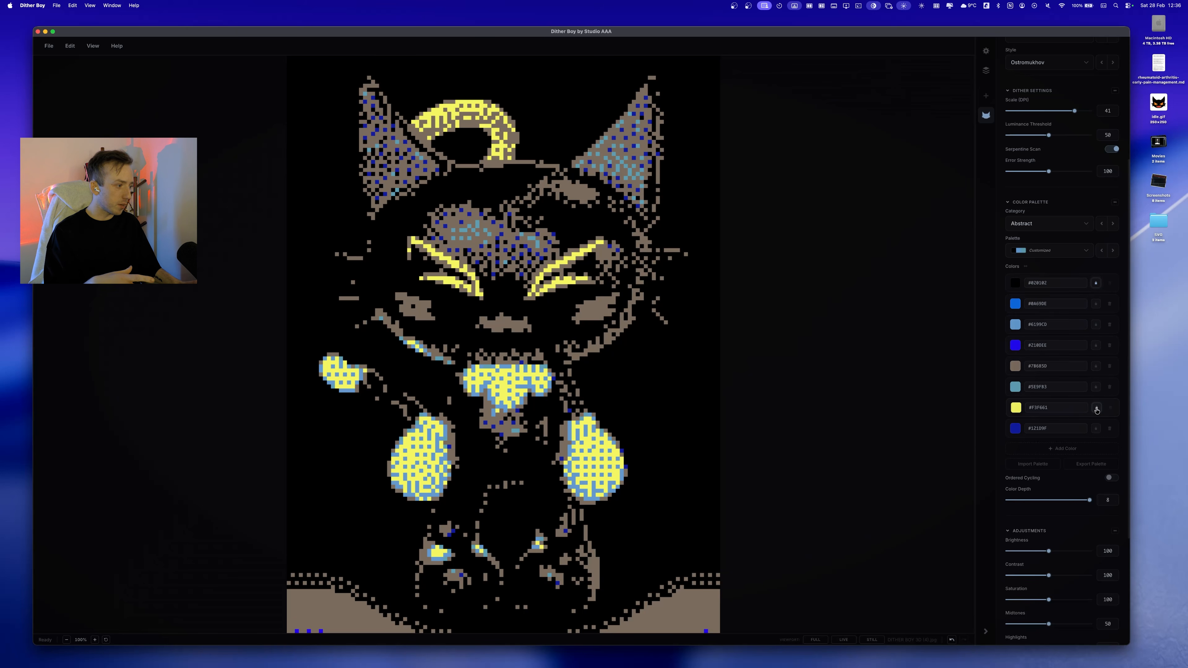
Randomize the unlocked palette colors several times and lock the purple swatch to keep it.
{"action": "left_click", "coordinate": [1025, 267]}
{"action": "left_click", "coordinate": [1026, 268]}
{"action": "left_click", "coordinate": [1027, 267]}
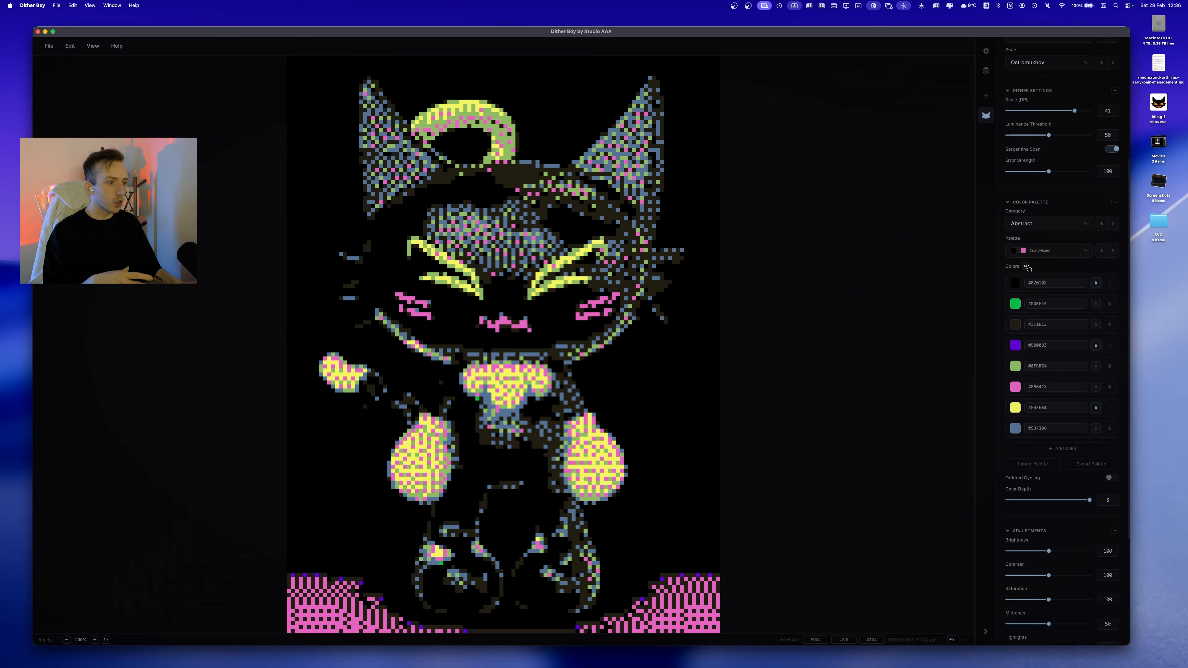
{"action": "left_click", "coordinate": [1028, 269]}
{"action": "left_click", "coordinate": [1027, 267]}
{"action": "left_click", "coordinate": [1027, 267]}
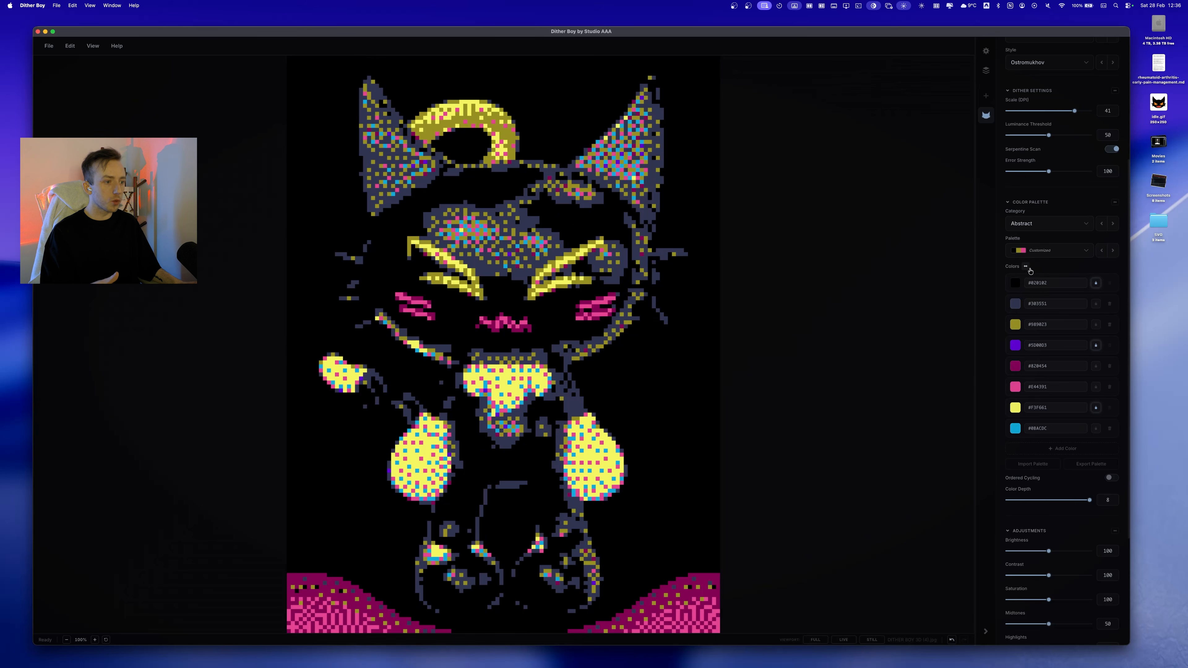
Lock the olive swatch and randomize the remaining unlocked palette colors again.
{"action": "left_click", "coordinate": [1098, 326]}
{"action": "left_click", "coordinate": [1026, 267]}
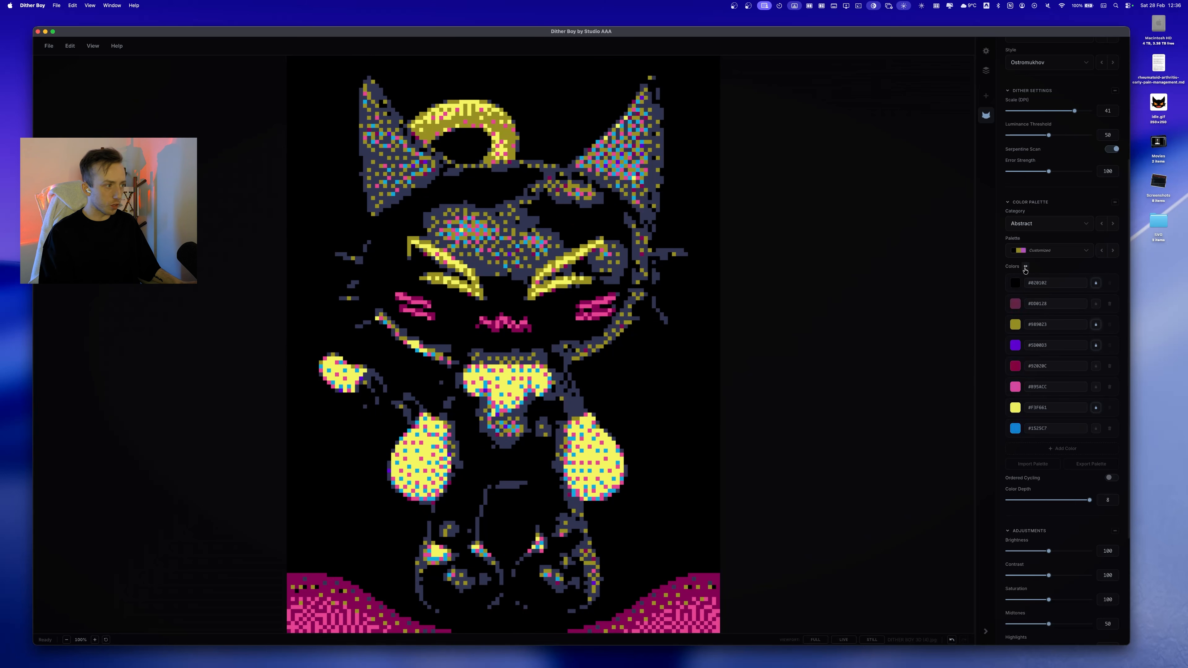
{"action": "left_click", "coordinate": [1026, 268]}
Lock the brightness value and randomize the other image adjustments.
{"action": "scroll", "coordinate": [1056, 494], "scroll_direction": "down", "scroll_amount": 5}
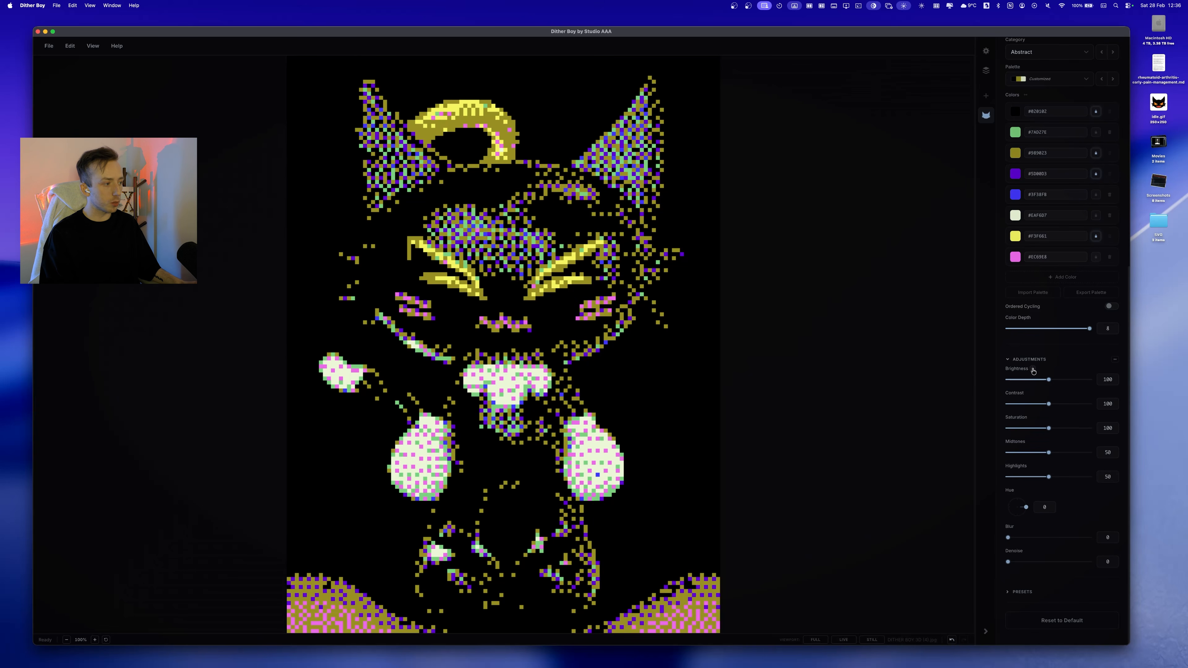
{"action": "left_click", "coordinate": [1034, 369]}
{"action": "left_click", "coordinate": [1116, 360]}
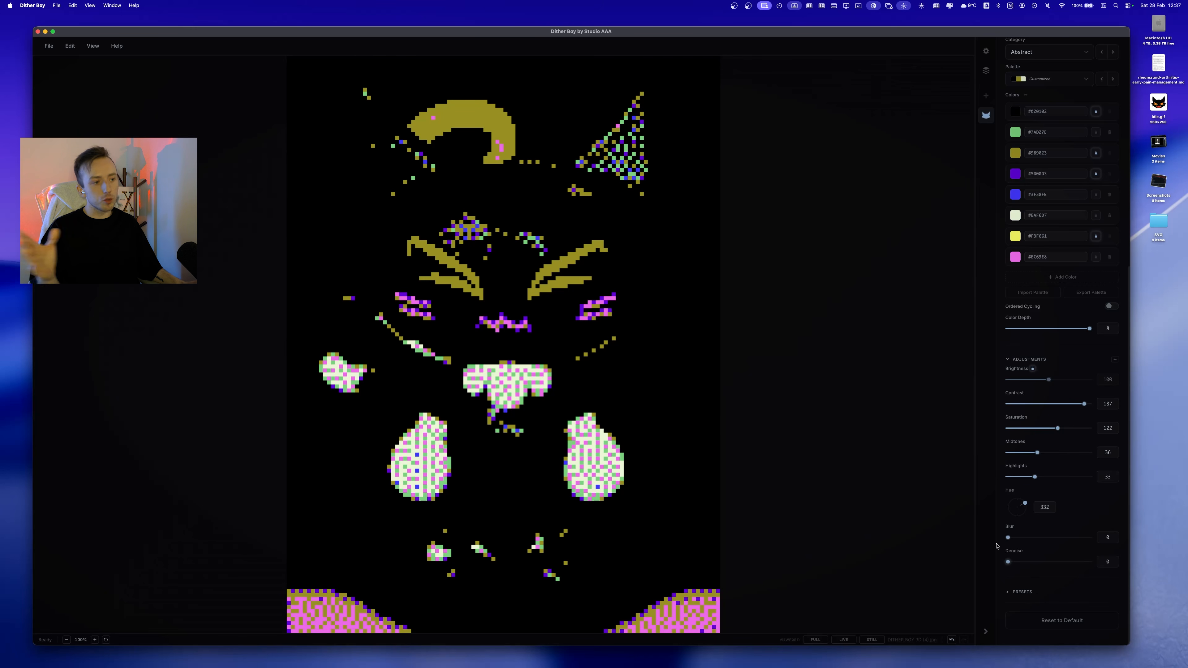
Reset all dither settings to default, and apply the Ostromukhov style with the Complete palette from the Source category.
{"action": "left_click", "coordinate": [1062, 620]}
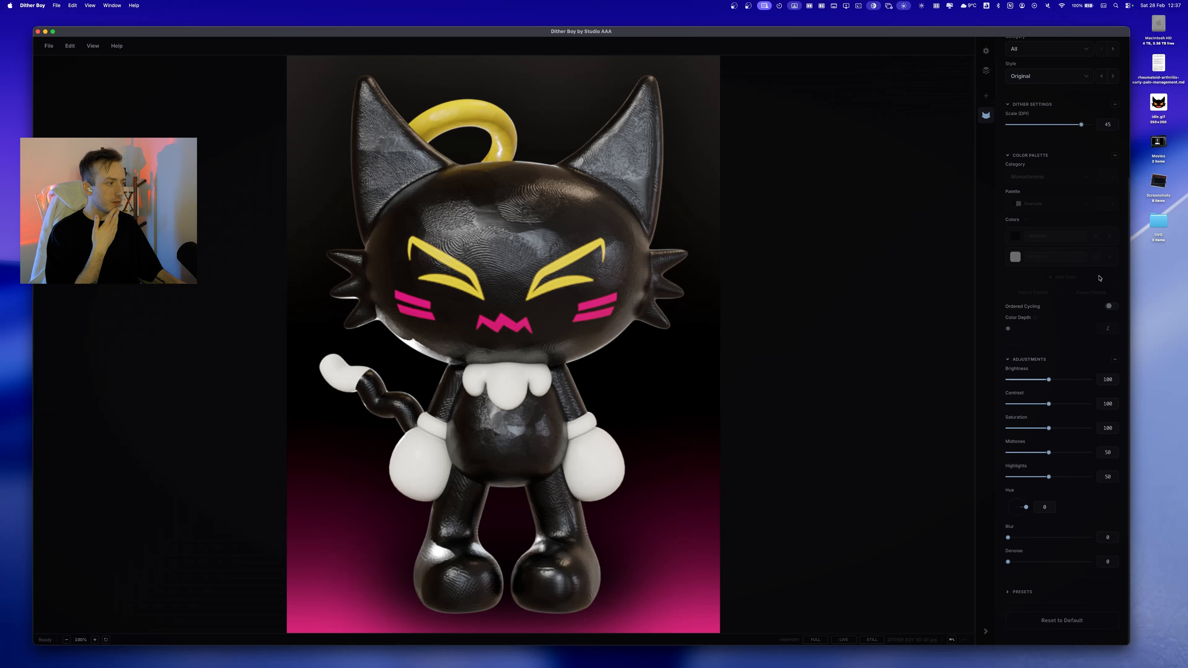
{"action": "scroll", "coordinate": [1099, 278], "scroll_direction": "up", "scroll_amount": 5}
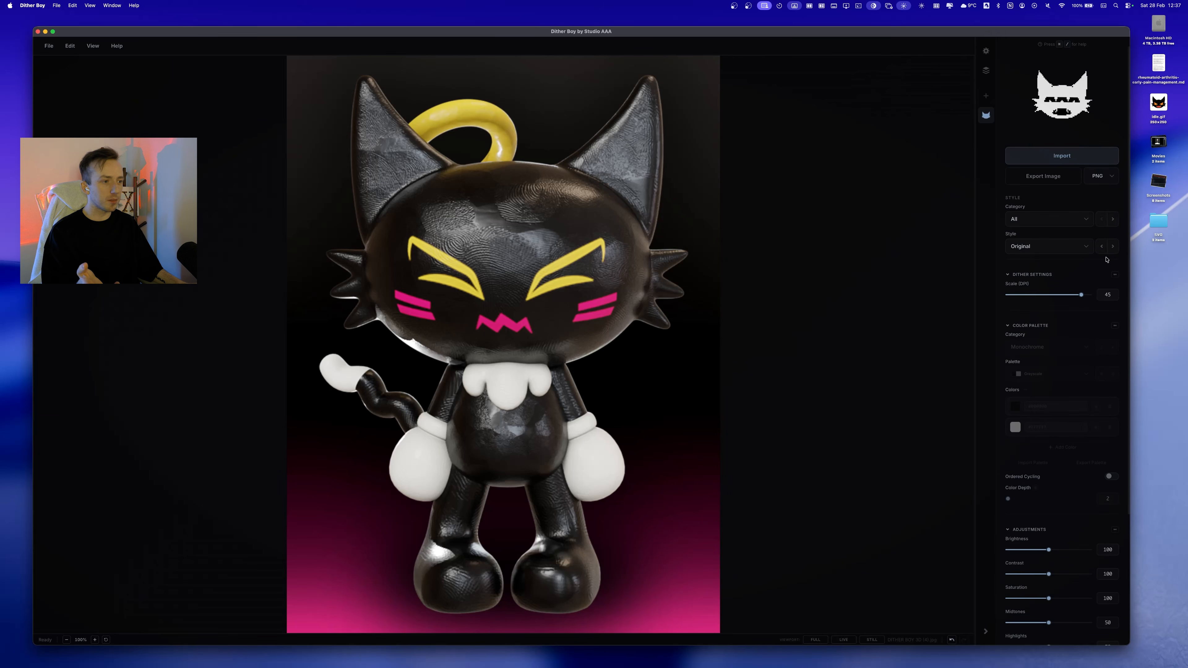
{"action": "left_click", "coordinate": [1114, 272]}
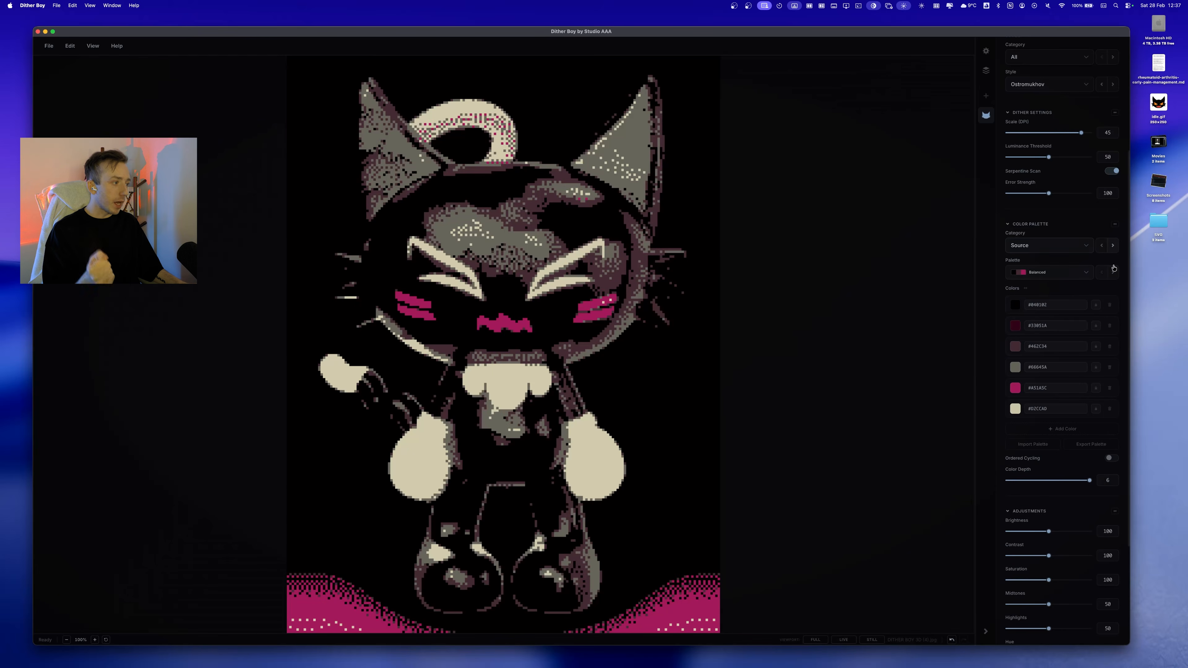
{"action": "left_click", "coordinate": [1114, 273]}
{"action": "left_click", "coordinate": [1114, 273]}
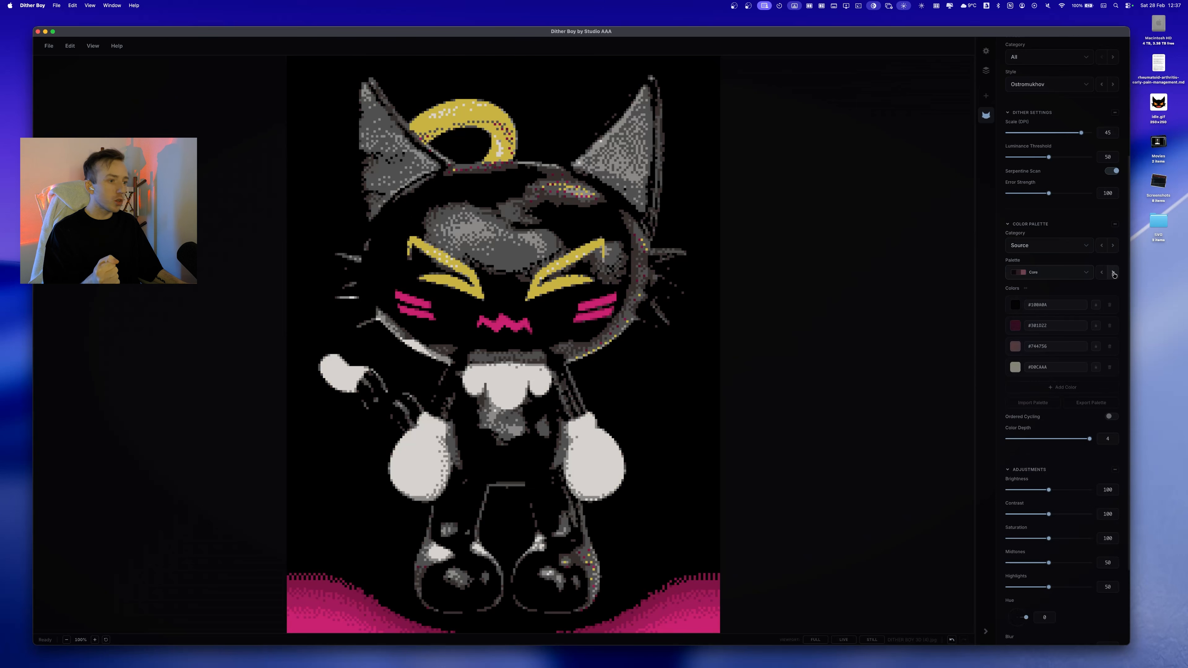
{"action": "left_click", "coordinate": [1103, 273]}
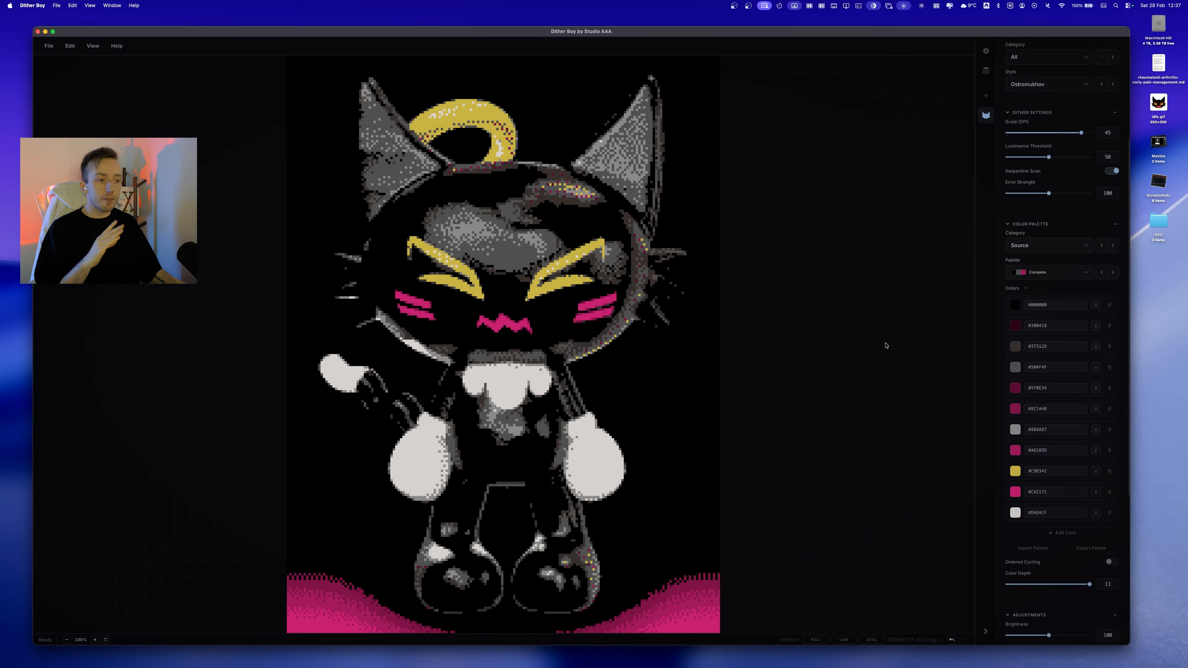
Add an Epsilon Glow effect to the dithered image and enable it.
{"action": "left_click", "coordinate": [986, 116]}
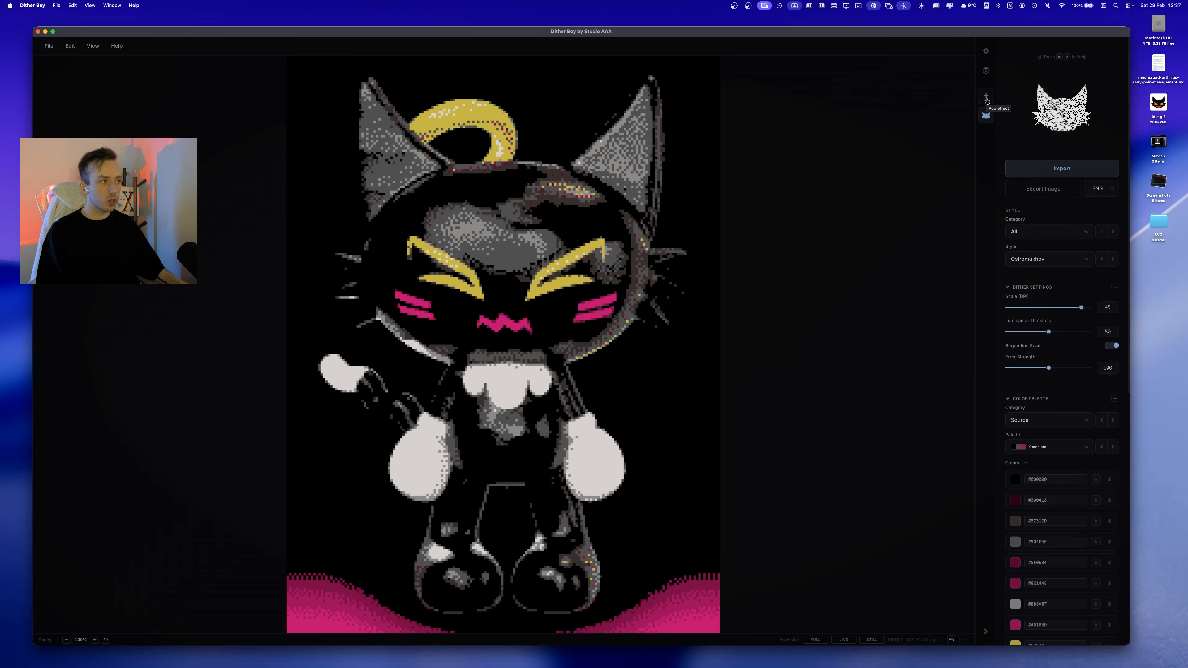
{"action": "left_click", "coordinate": [987, 99]}
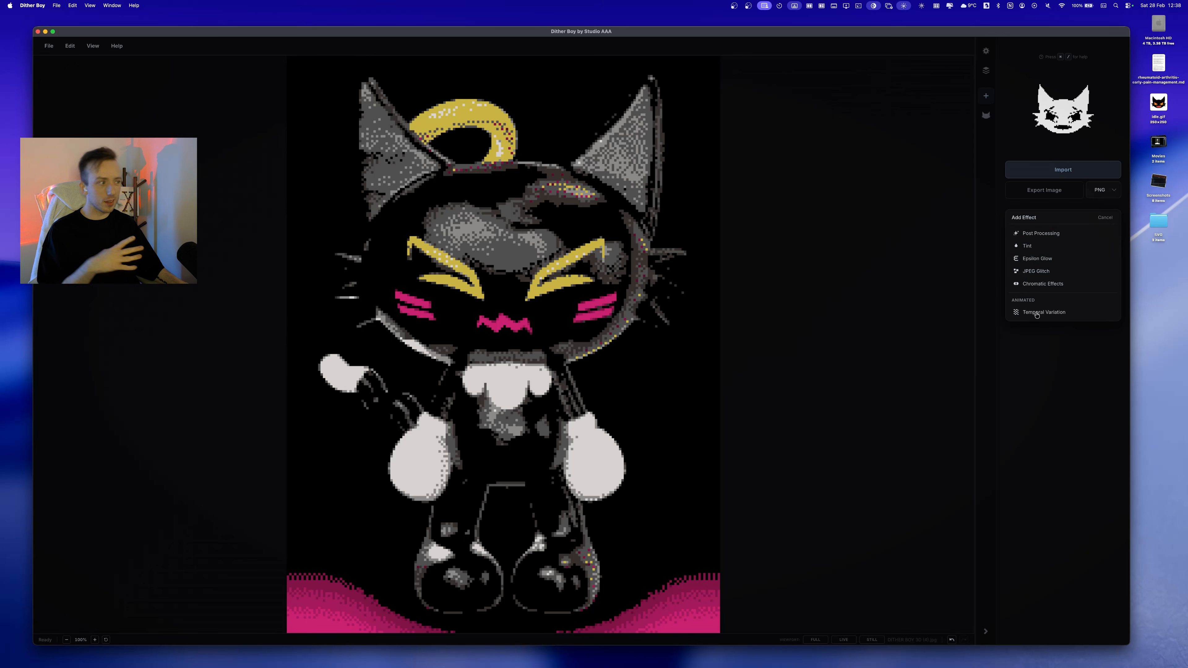
{"action": "left_click", "coordinate": [1040, 260]}
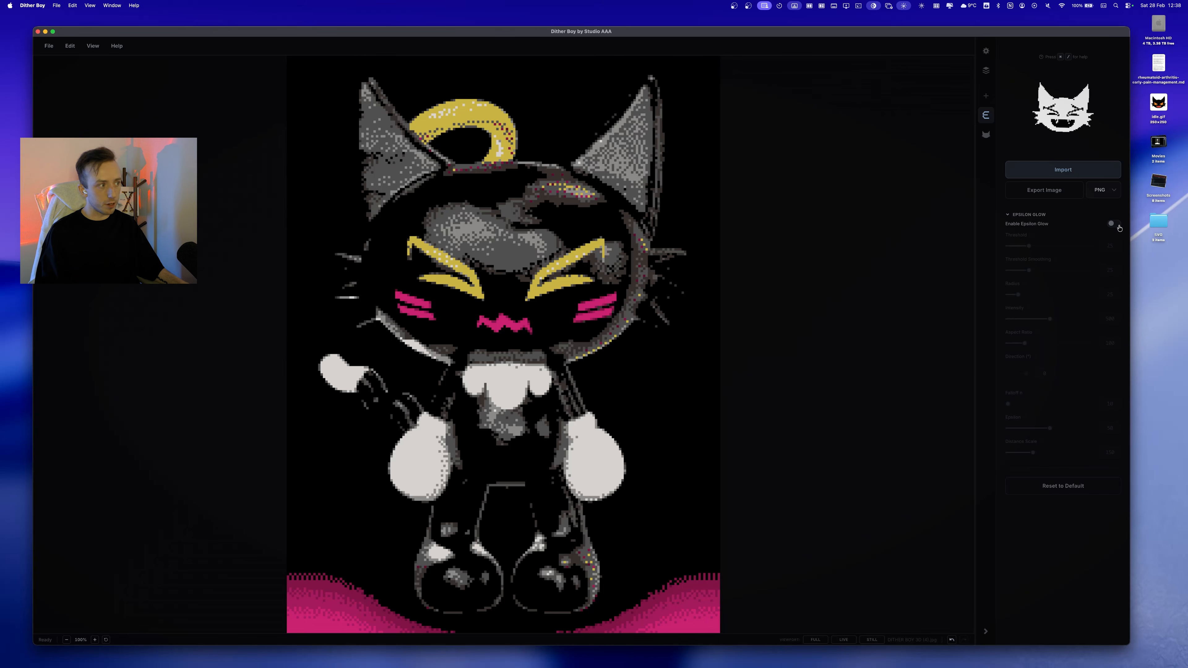
{"action": "left_click", "coordinate": [1118, 227]}
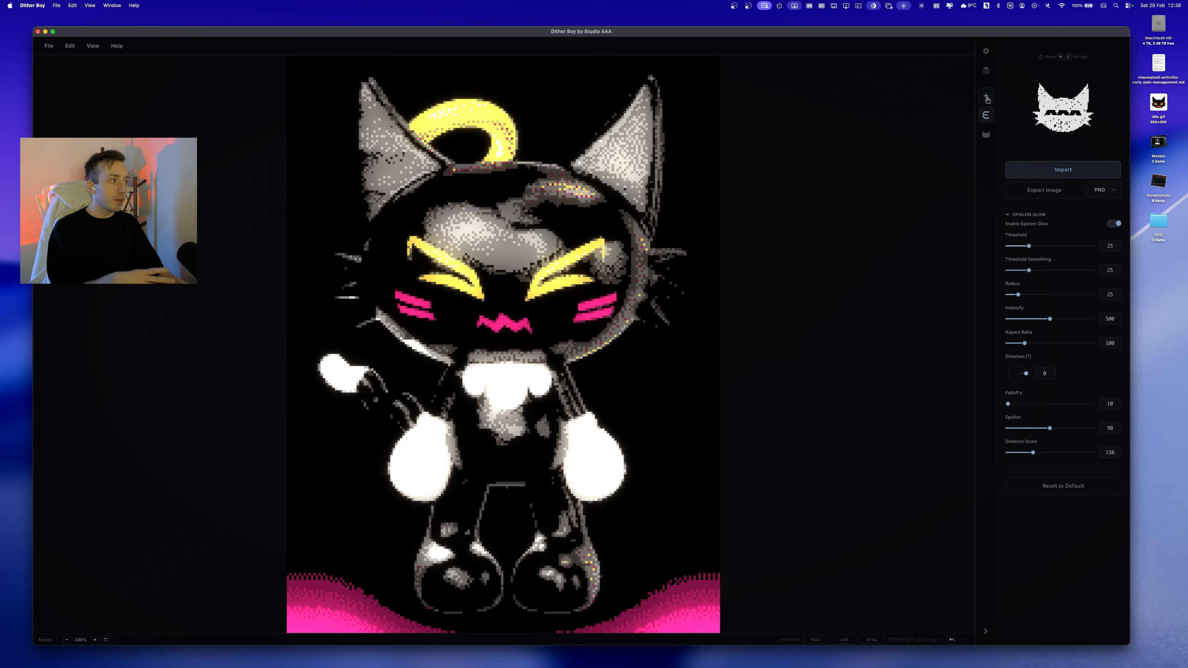
Convert the still image into an animation with a duration of 3 seconds and a frame rate of 24 FPS (Film).
{"action": "left_click", "coordinate": [986, 98]}
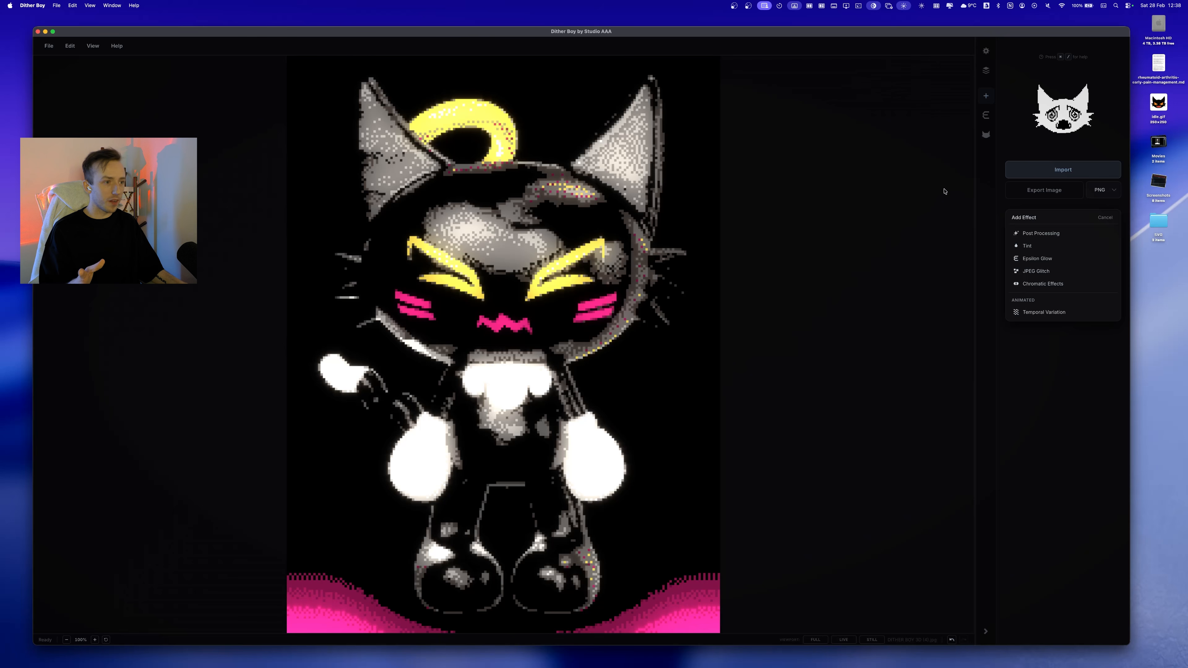
{"action": "left_click", "coordinate": [55, 49]}
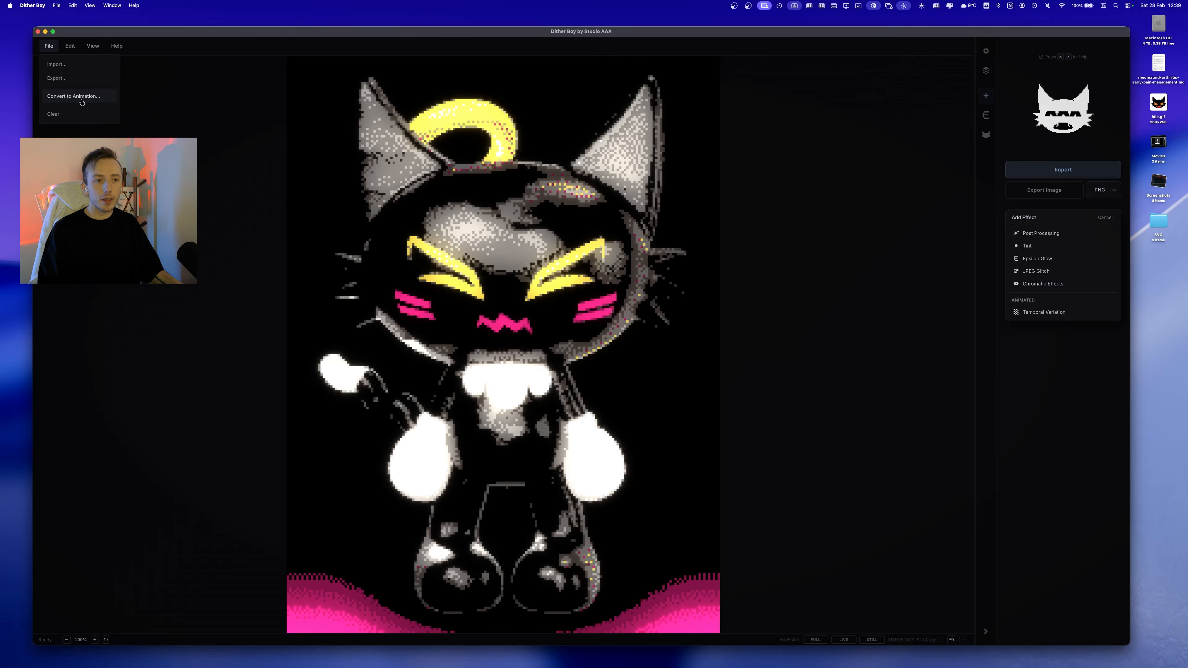
{"action": "left_click", "coordinate": [872, 640]}
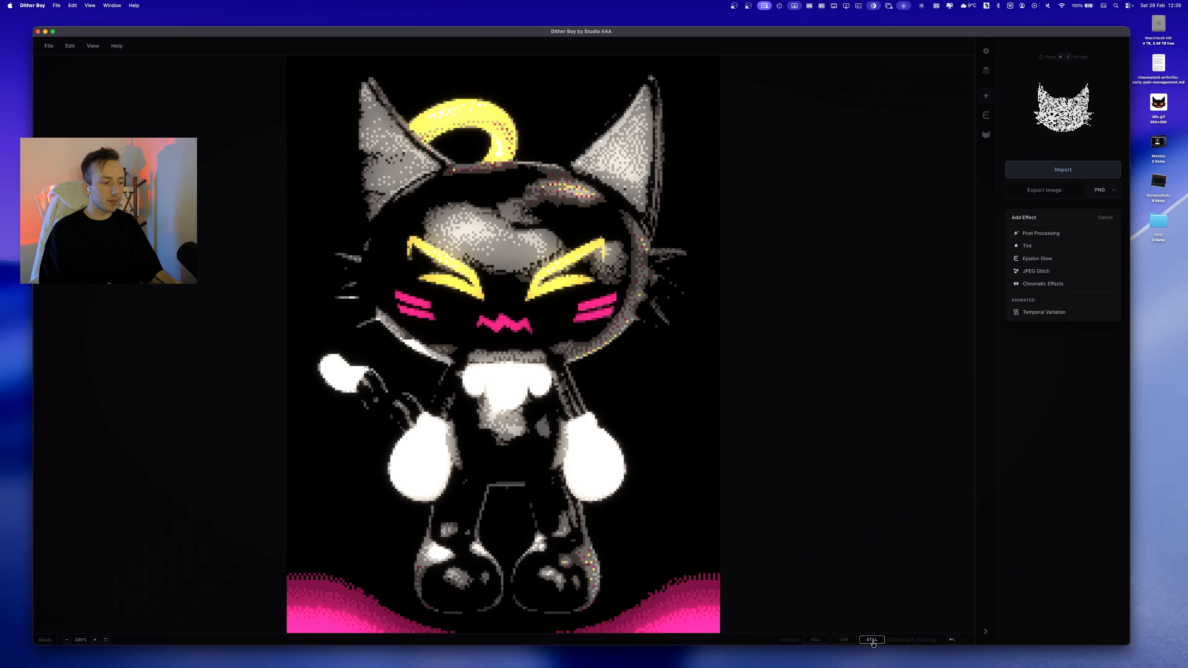
{"action": "left_click", "coordinate": [873, 641]}
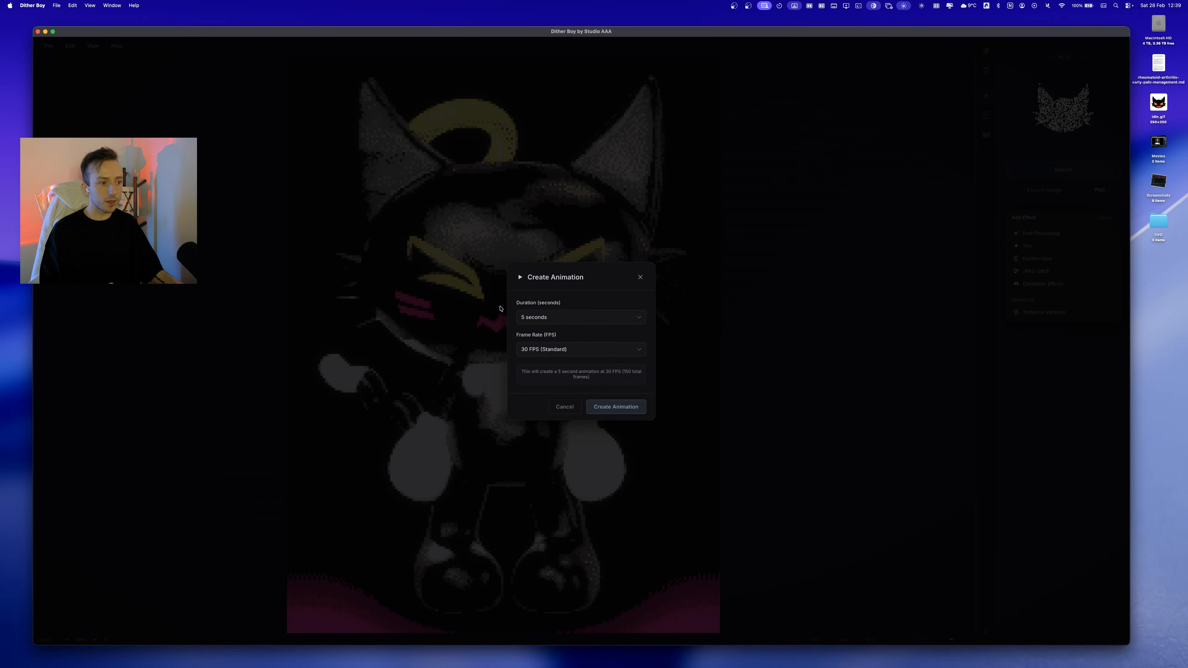
{"action": "left_click", "coordinate": [583, 317]}
{"action": "left_click", "coordinate": [562, 340]}
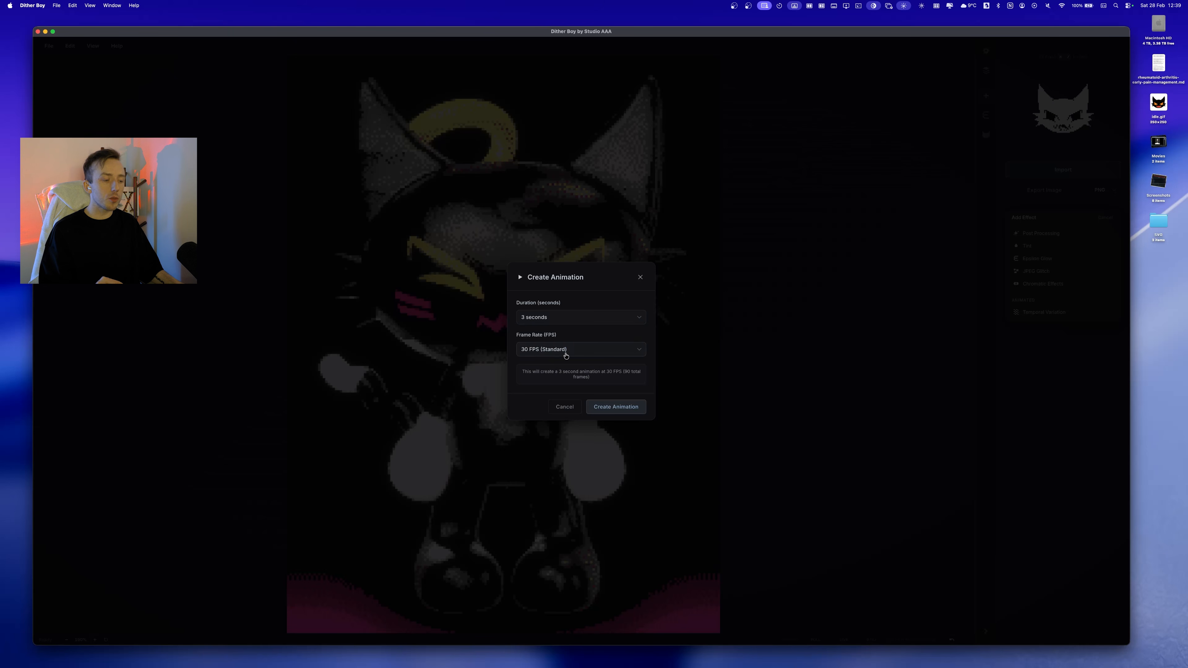
{"action": "left_click", "coordinate": [566, 356]}
{"action": "left_click", "coordinate": [564, 366]}
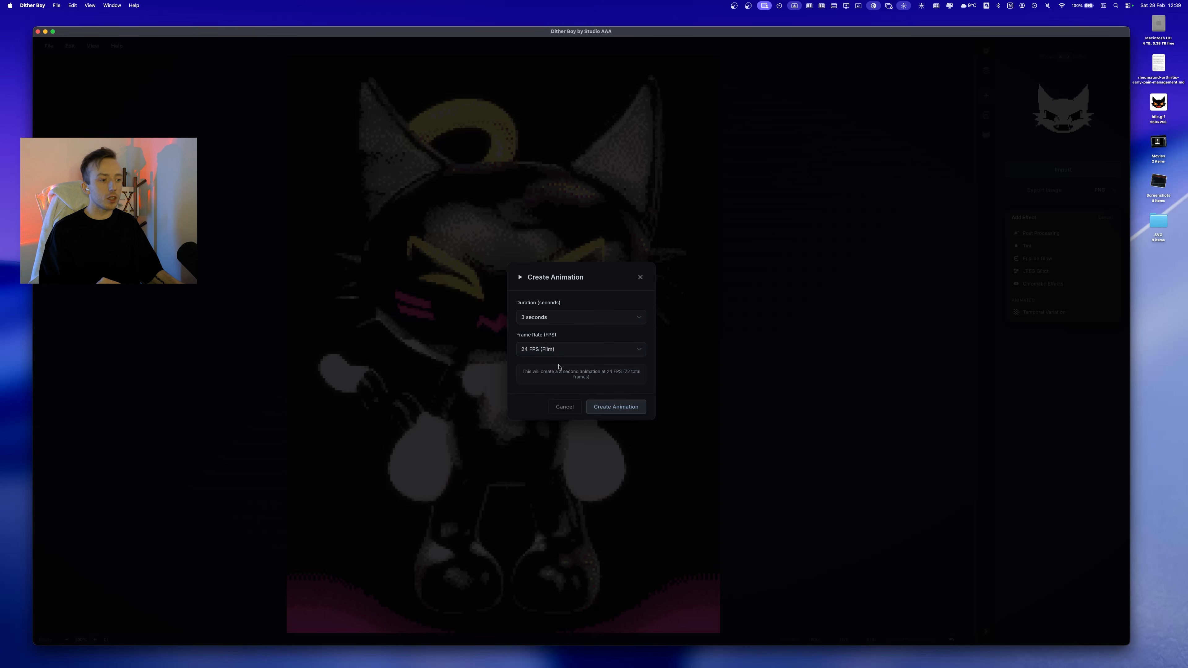
{"action": "left_click", "coordinate": [636, 411]}
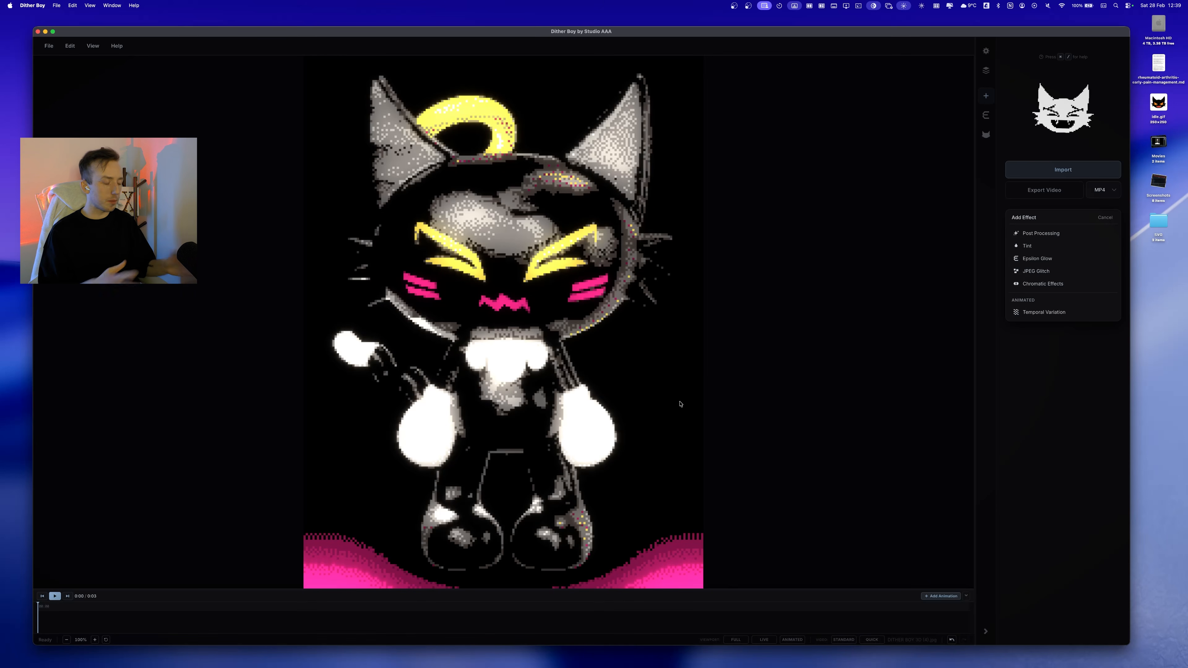
Enlarge the timeline area and add an animation clip that controls the Brightness property in the Adjustments category.
{"action": "left_click_drag", "start_coordinate": [733, 590], "coordinate": [735, 349]}
{"action": "left_click_drag", "start_coordinate": [744, 422], "coordinate": [743, 449]}
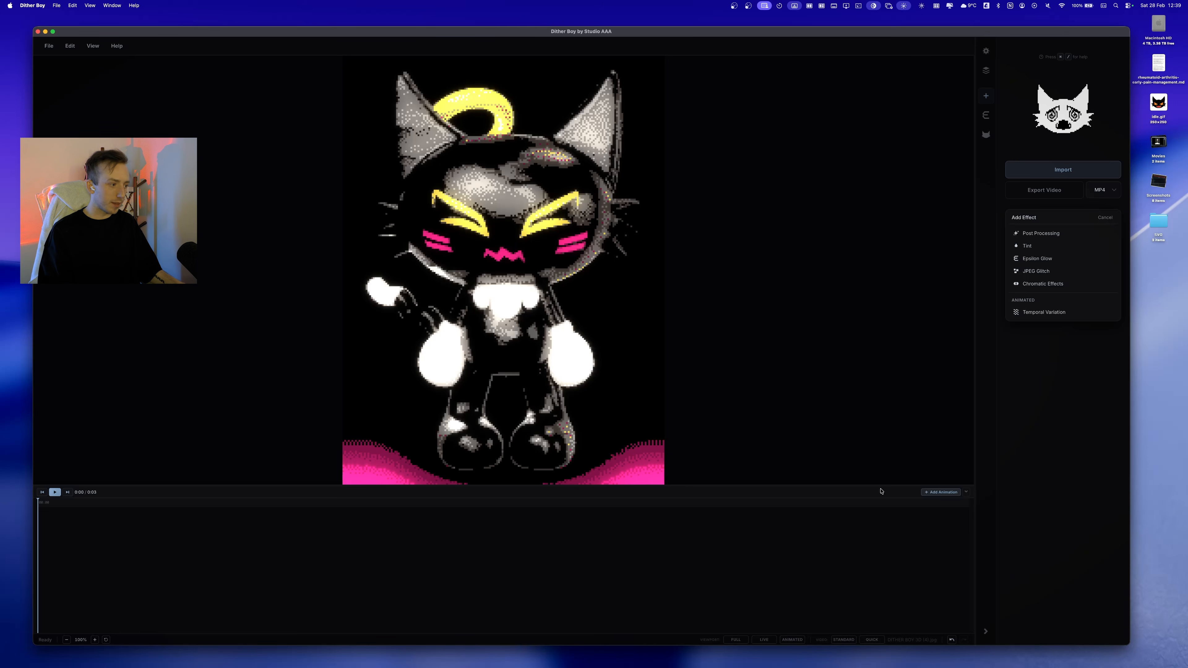
{"action": "left_click", "coordinate": [930, 494]}
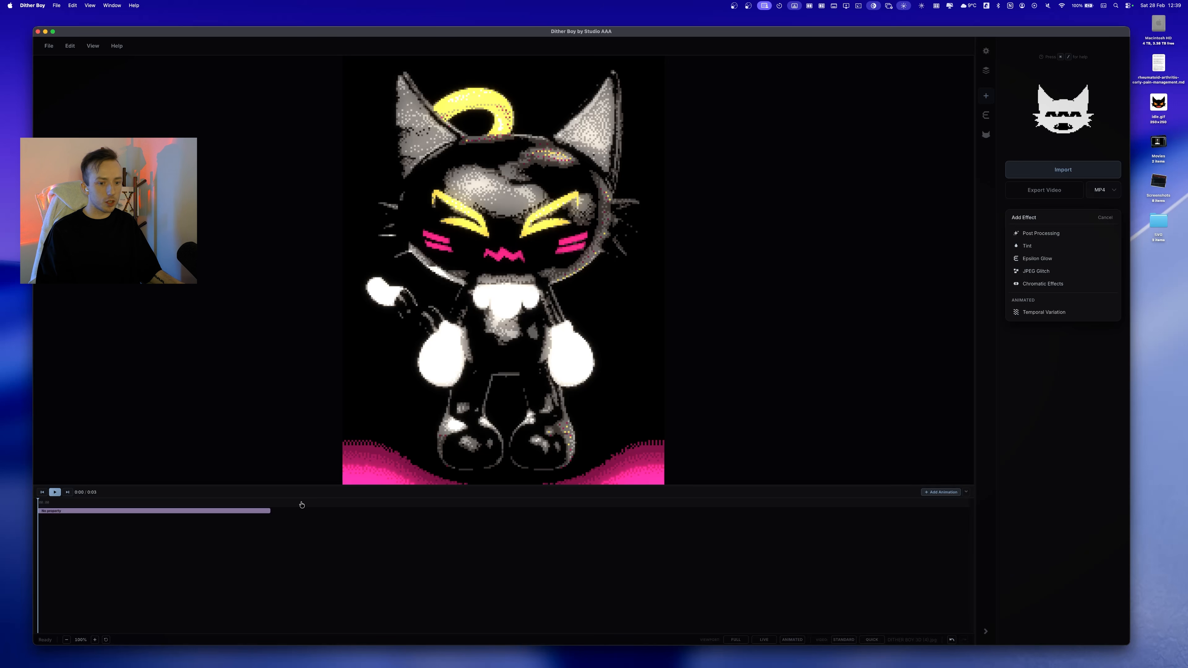
{"action": "left_click", "coordinate": [113, 511]}
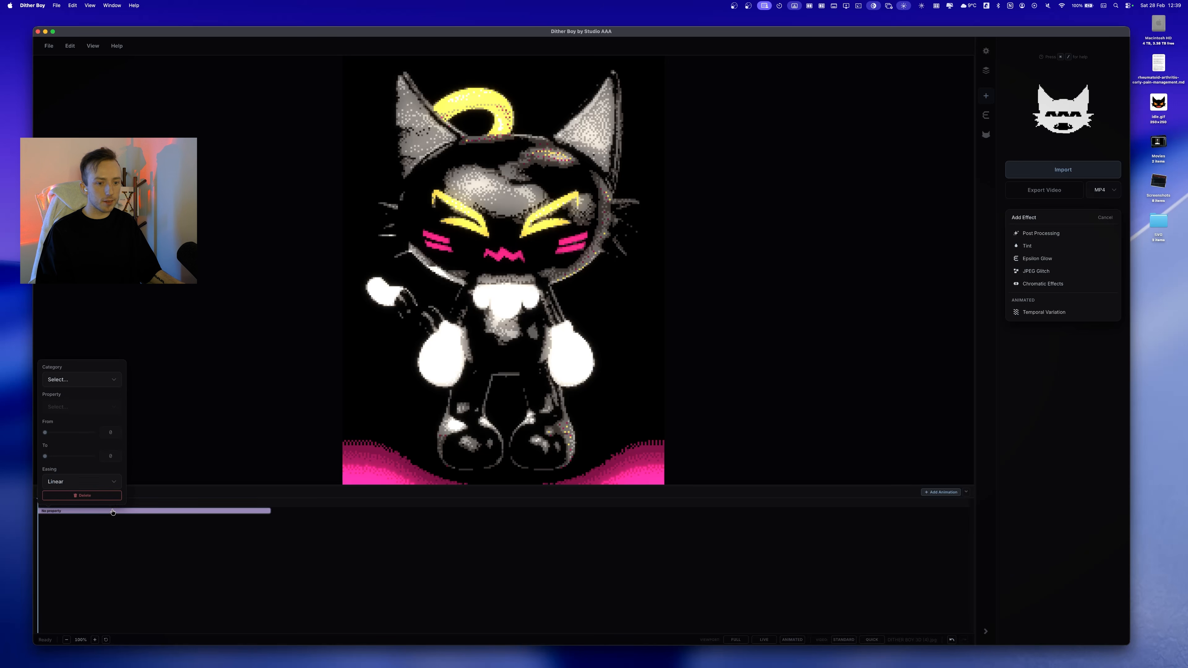
{"action": "left_click", "coordinate": [84, 380]}
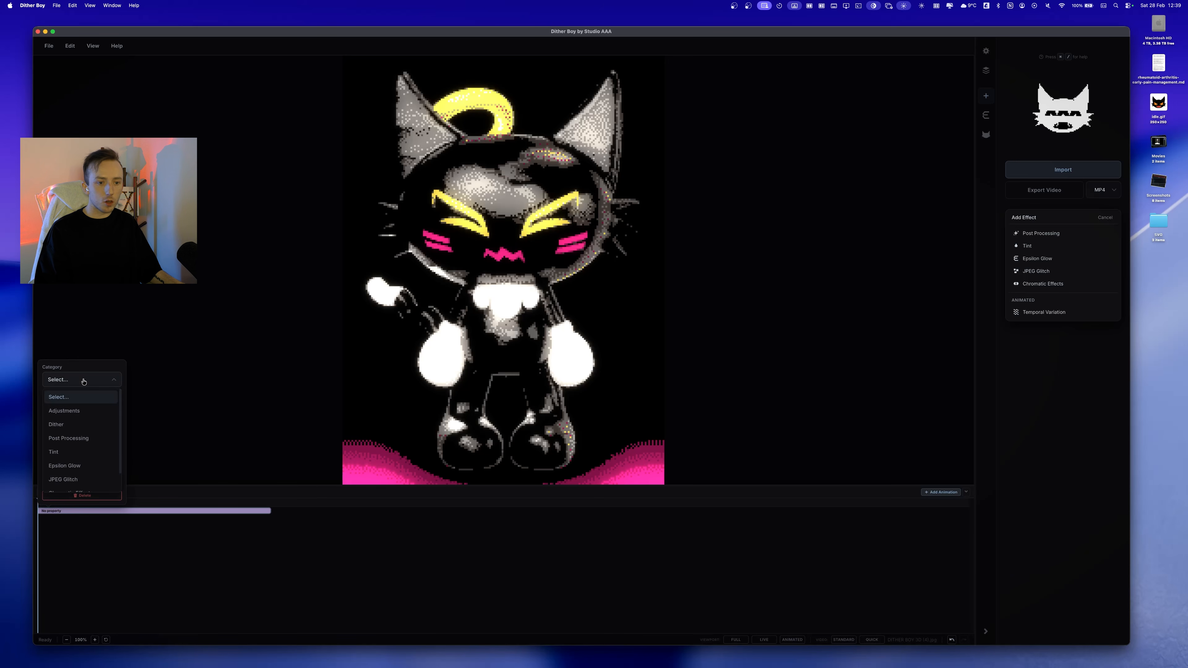
{"action": "left_click", "coordinate": [71, 411]}
{"action": "left_click", "coordinate": [72, 412]}
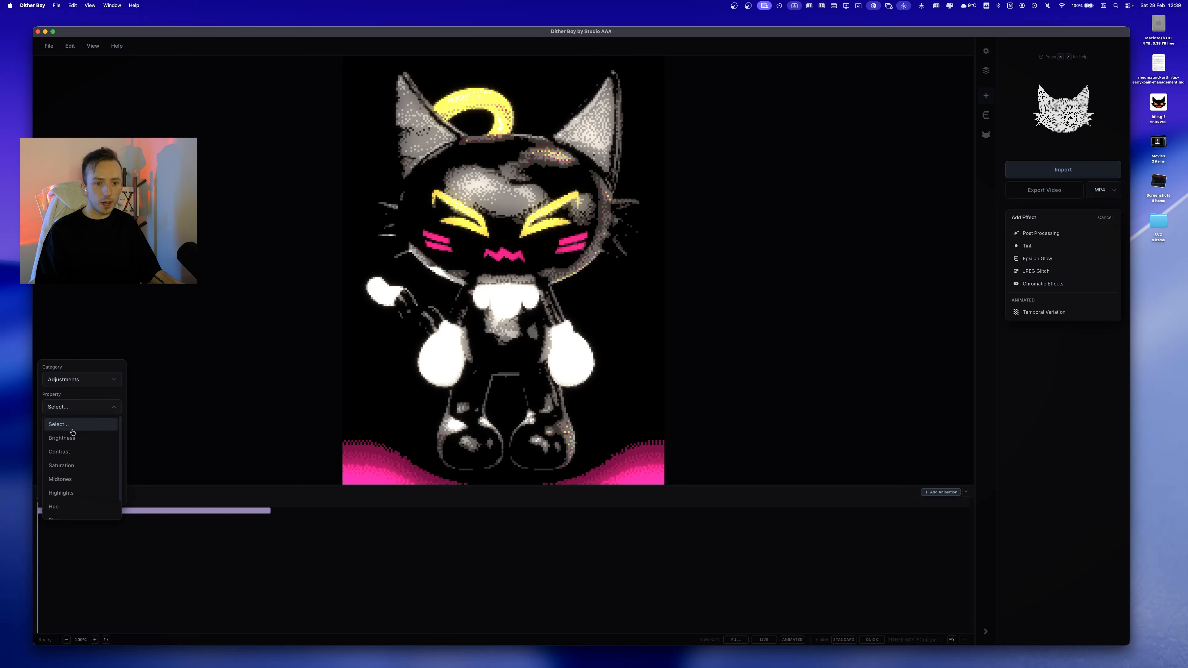
{"action": "left_click", "coordinate": [70, 433]}
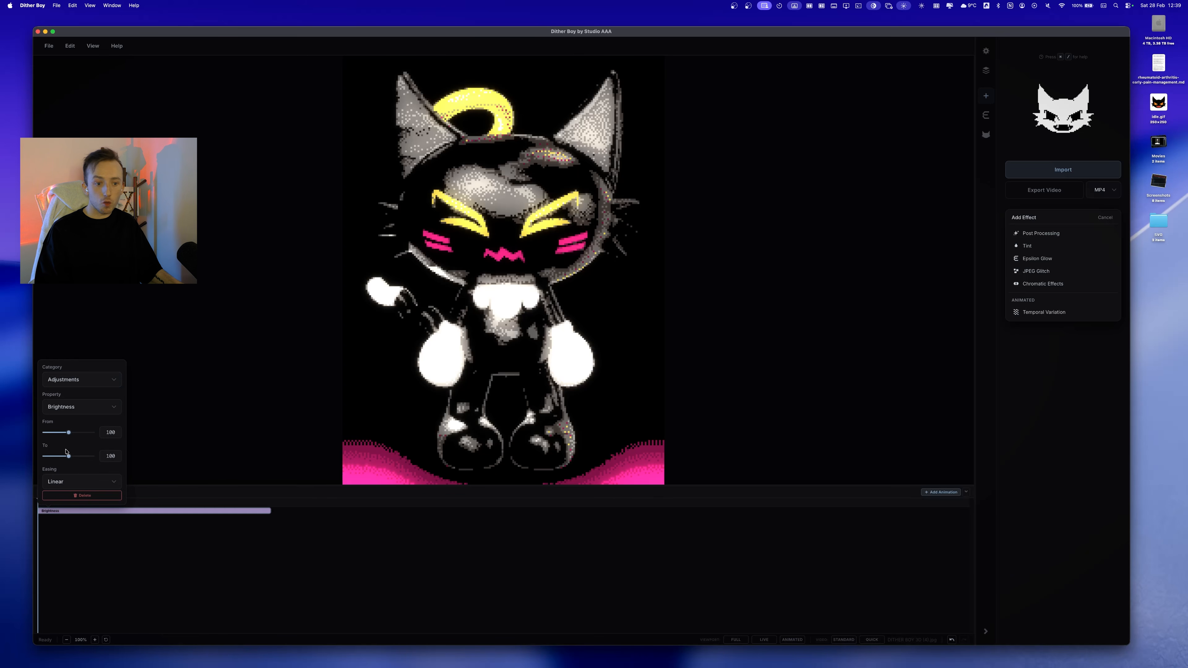
Set the brightness clip to animate from 68 to 121 and extend it to about half of the timeline.
{"action": "left_click", "coordinate": [67, 478]}
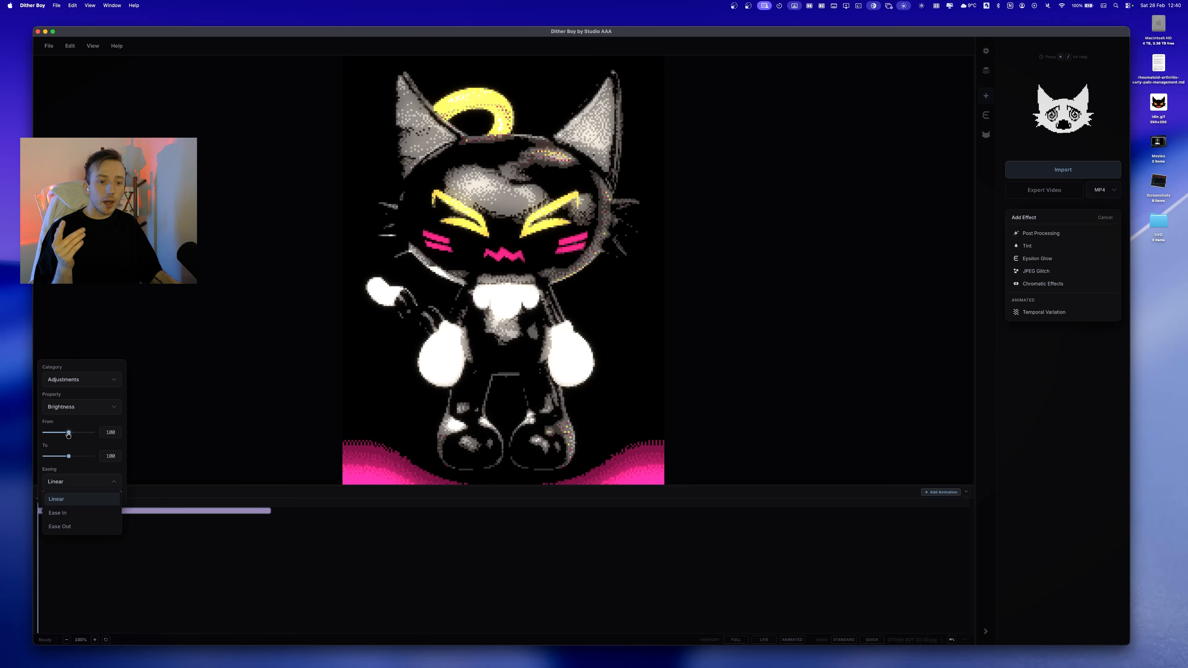
{"action": "left_click_drag", "start_coordinate": [69, 433], "coordinate": [74, 458]}
{"action": "left_click_drag", "start_coordinate": [271, 520], "coordinate": [497, 511]}
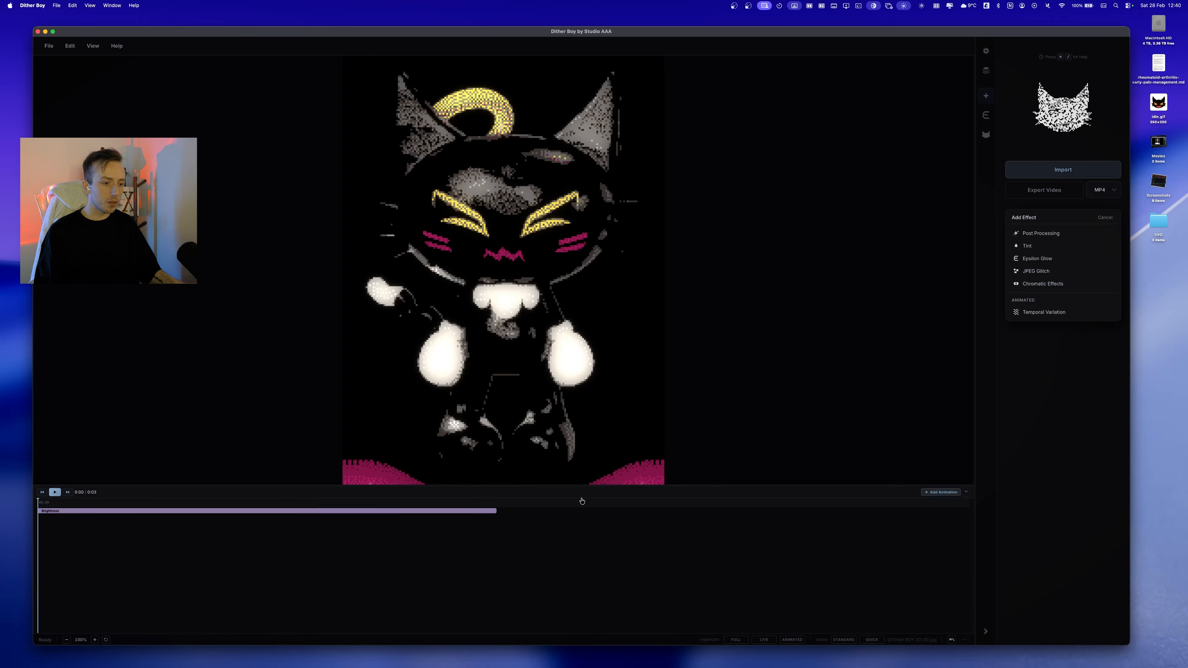
Add a second animation clip starting where the first one ends and assign it the Brightness property from Adjustments.
{"action": "left_click", "coordinate": [949, 492]}
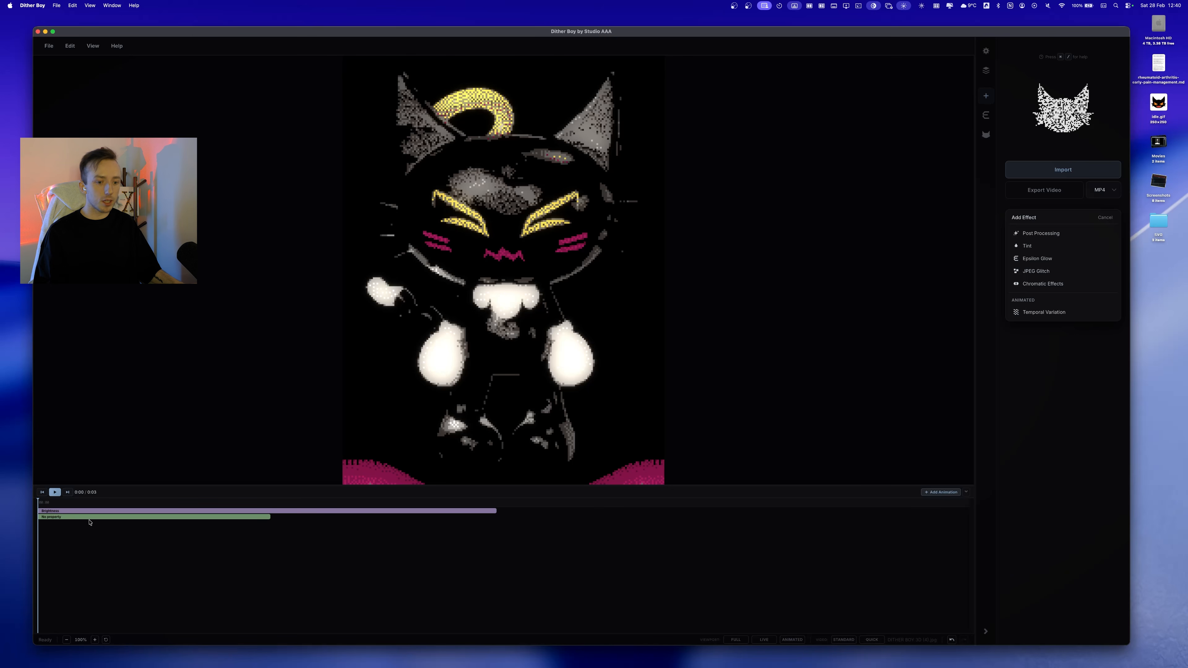
{"action": "left_click_drag", "start_coordinate": [89, 522], "coordinate": [548, 530]}
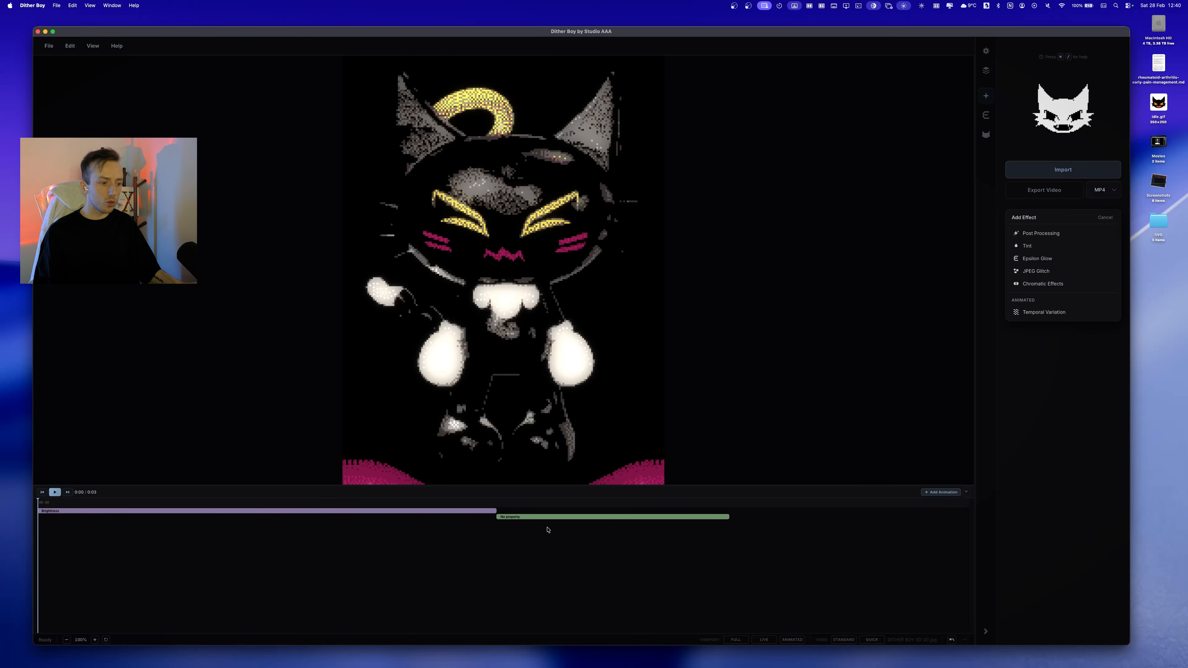
{"action": "left_click", "coordinate": [589, 517]}
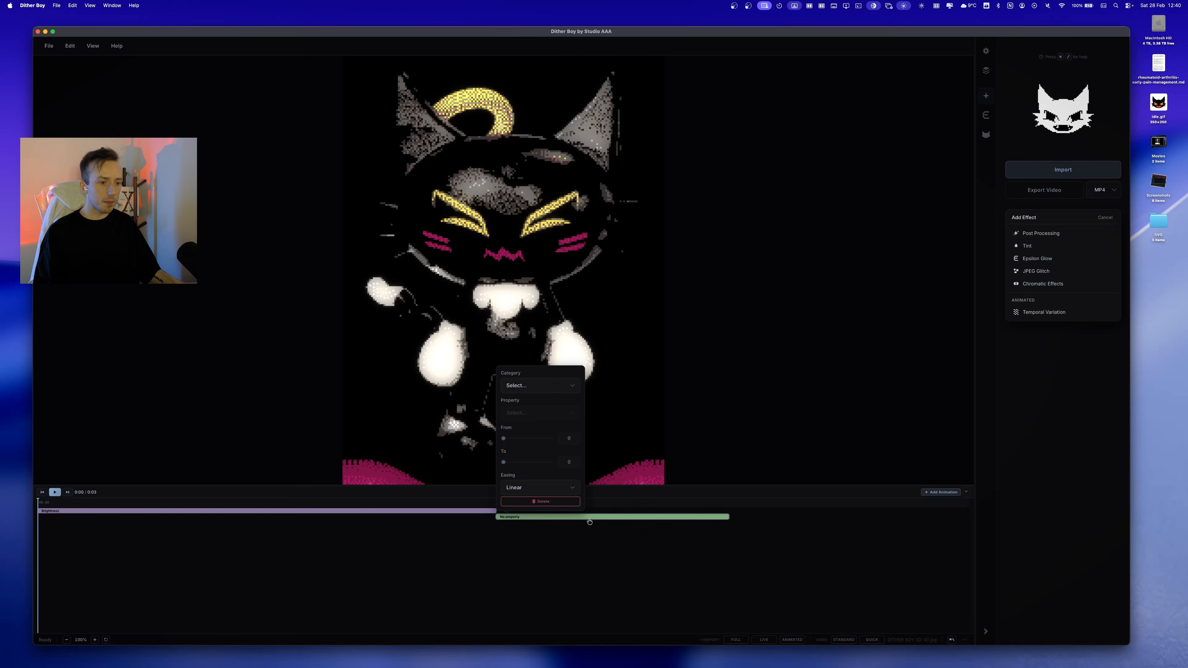
{"action": "left_click", "coordinate": [412, 514]}
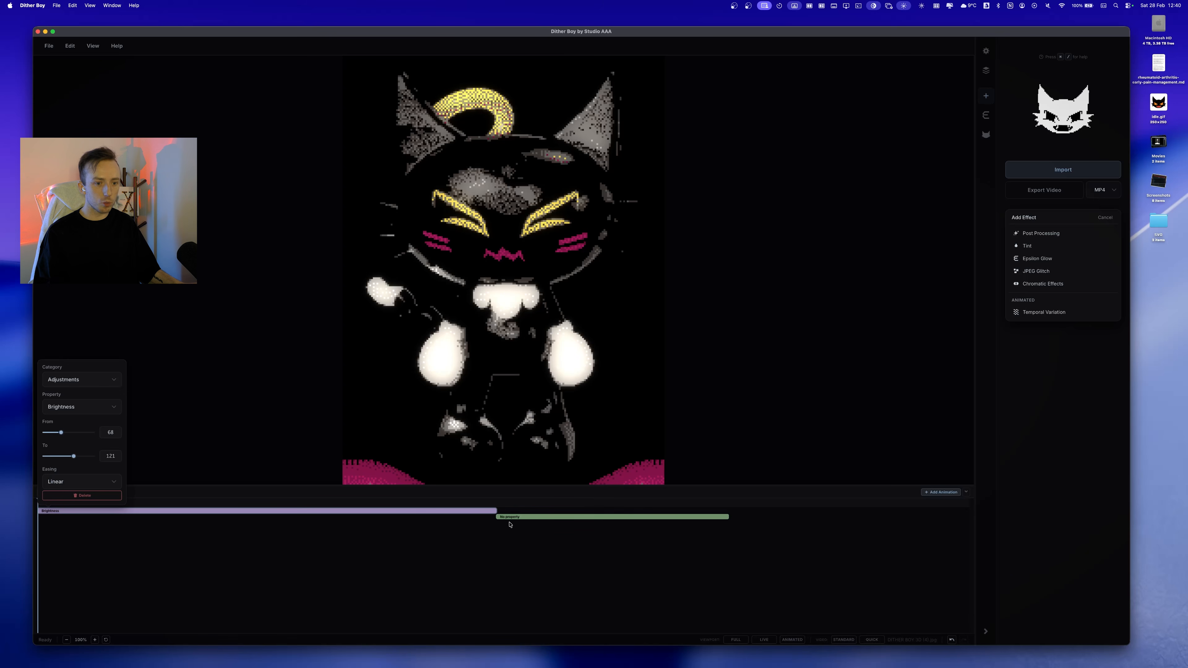
{"action": "left_click", "coordinate": [541, 517]}
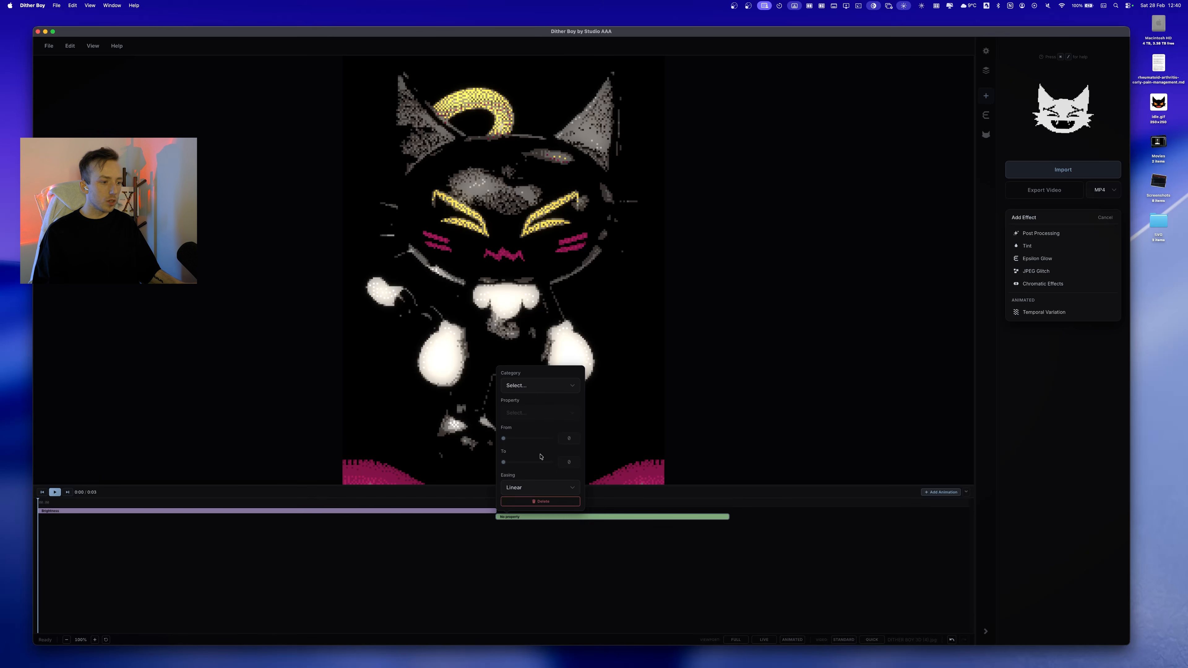
{"action": "left_click", "coordinate": [536, 385]}
{"action": "left_click", "coordinate": [526, 419]}
{"action": "left_click", "coordinate": [539, 412]}
{"action": "left_click", "coordinate": [535, 435]}
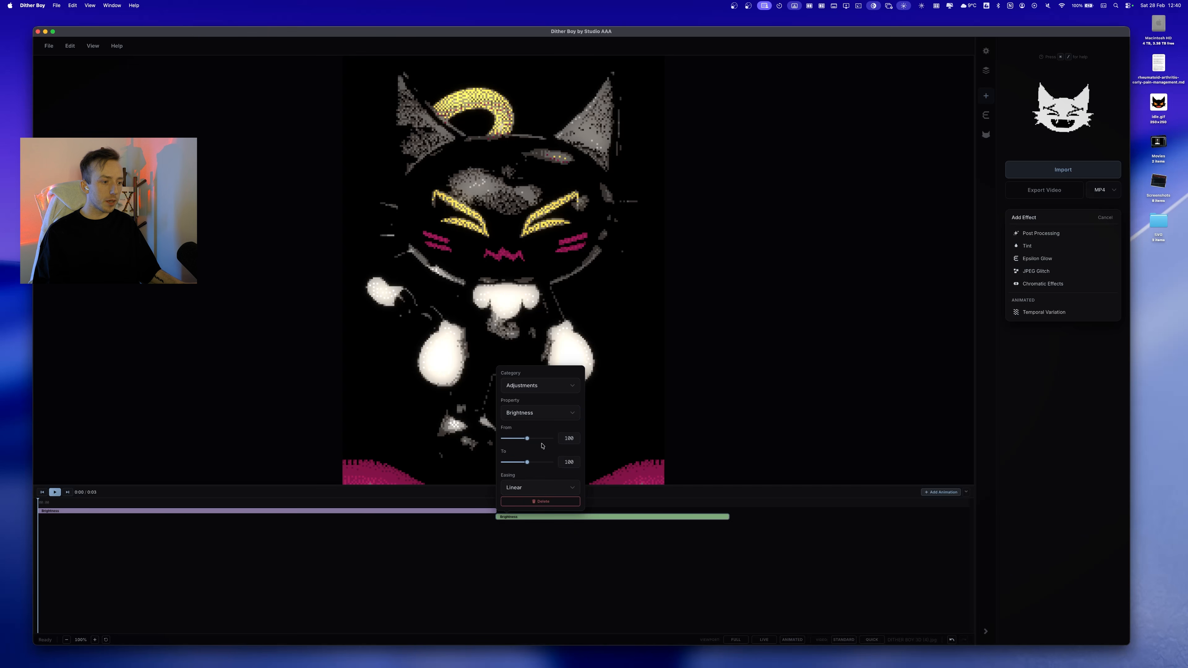
Set the second brightness clip to animate from 121 to 68 and extend it to the end of the timeline.
{"action": "double_click", "coordinate": [569, 439]}
{"action": "type", "text": "121"}
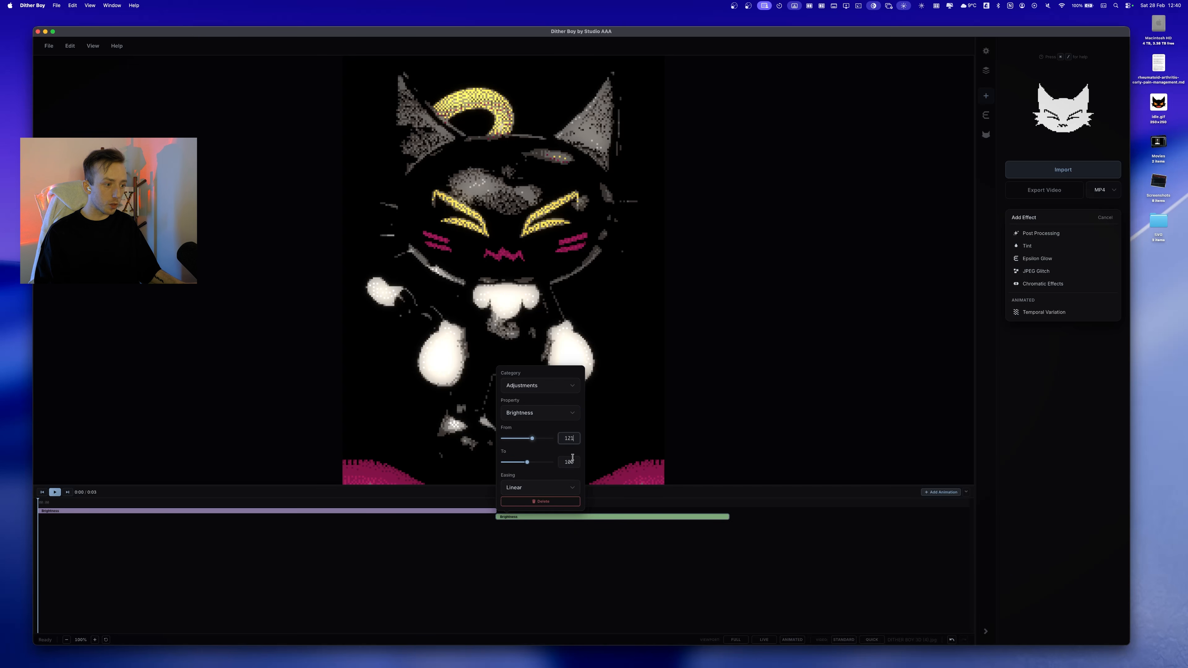
{"action": "double_click", "coordinate": [571, 461]}
{"action": "type", "text": "68"}
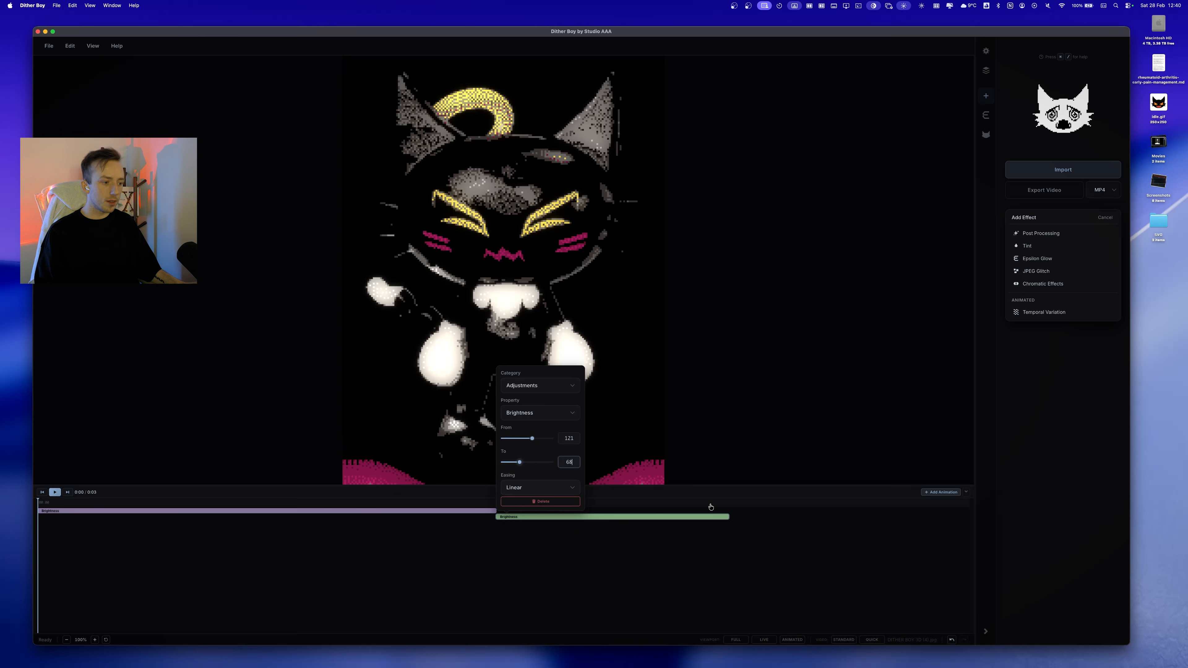
{"action": "left_click", "coordinate": [729, 521]}
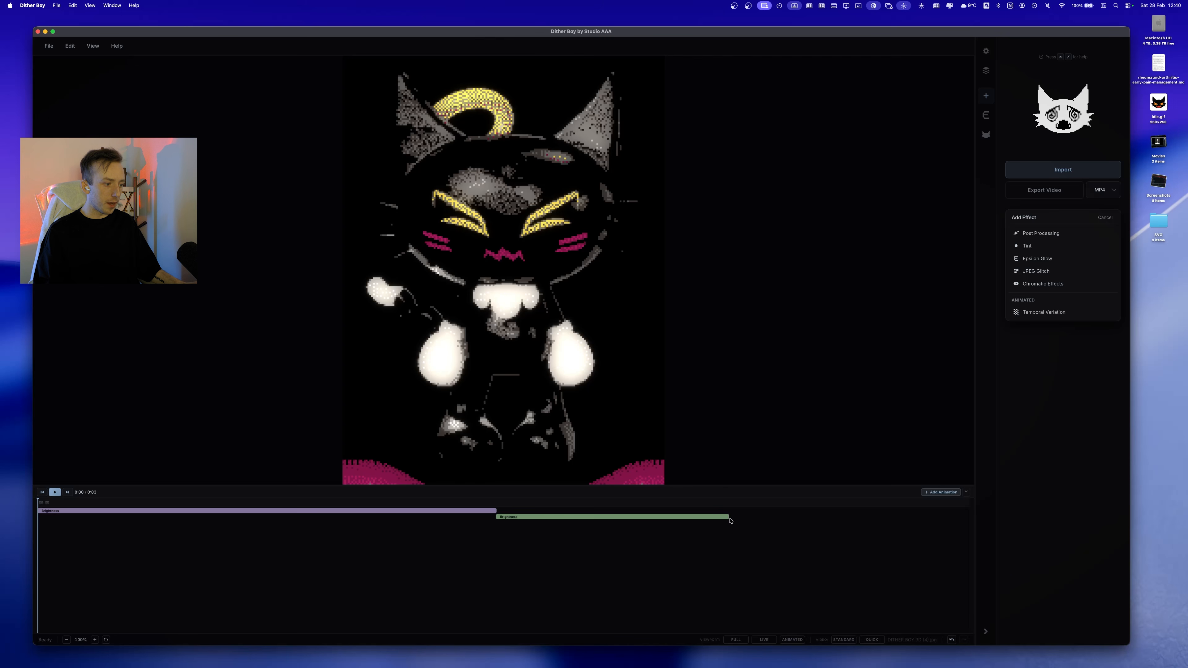
{"action": "left_click_drag", "start_coordinate": [730, 521], "coordinate": [969, 519]}
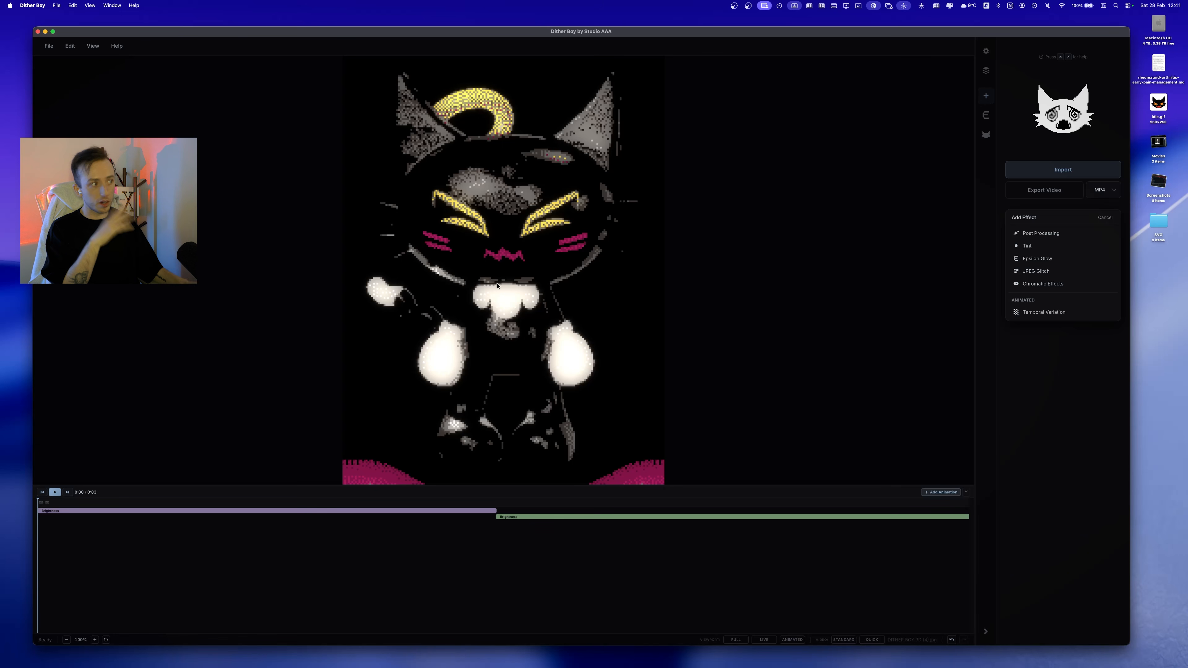
Open the Epsilon Glow settings and switch the timeline playback to Rendered and Looped.
{"action": "left_click", "coordinate": [1032, 257]}
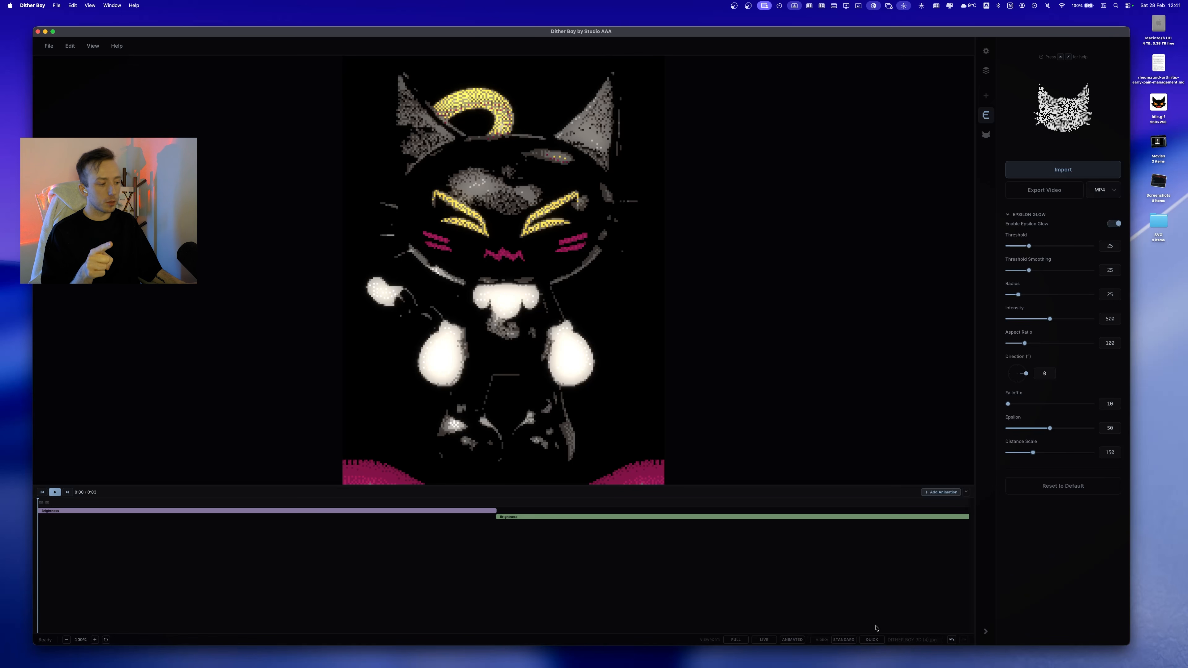
{"action": "left_click", "coordinate": [872, 640]}
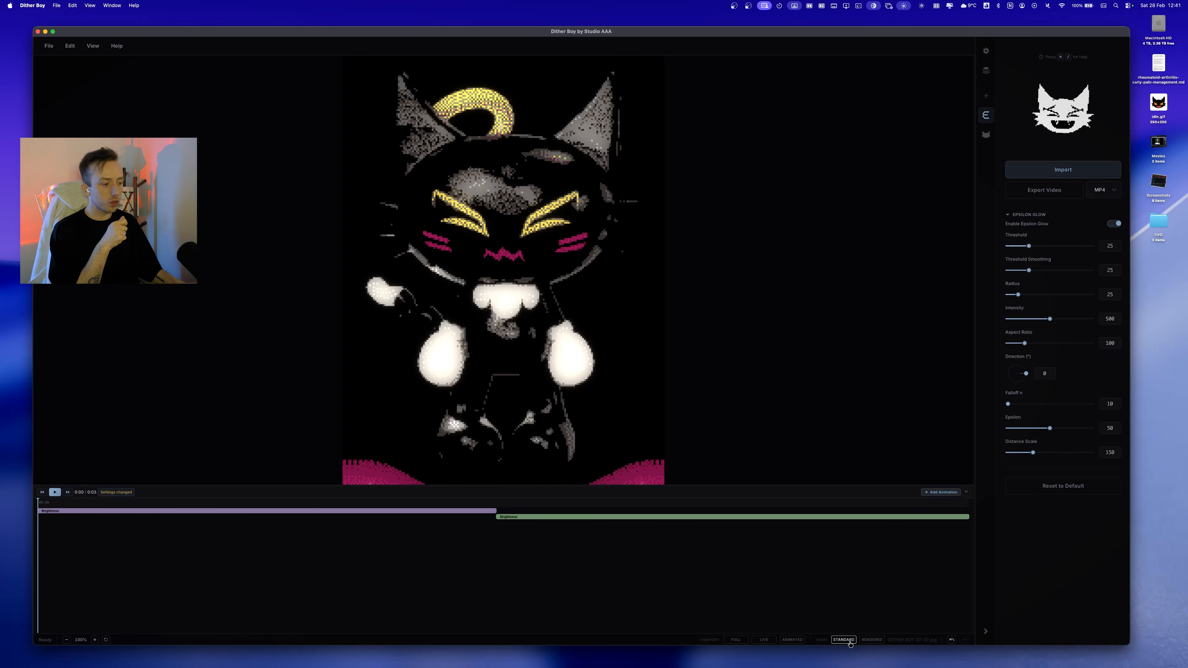
{"action": "left_click", "coordinate": [872, 640]}
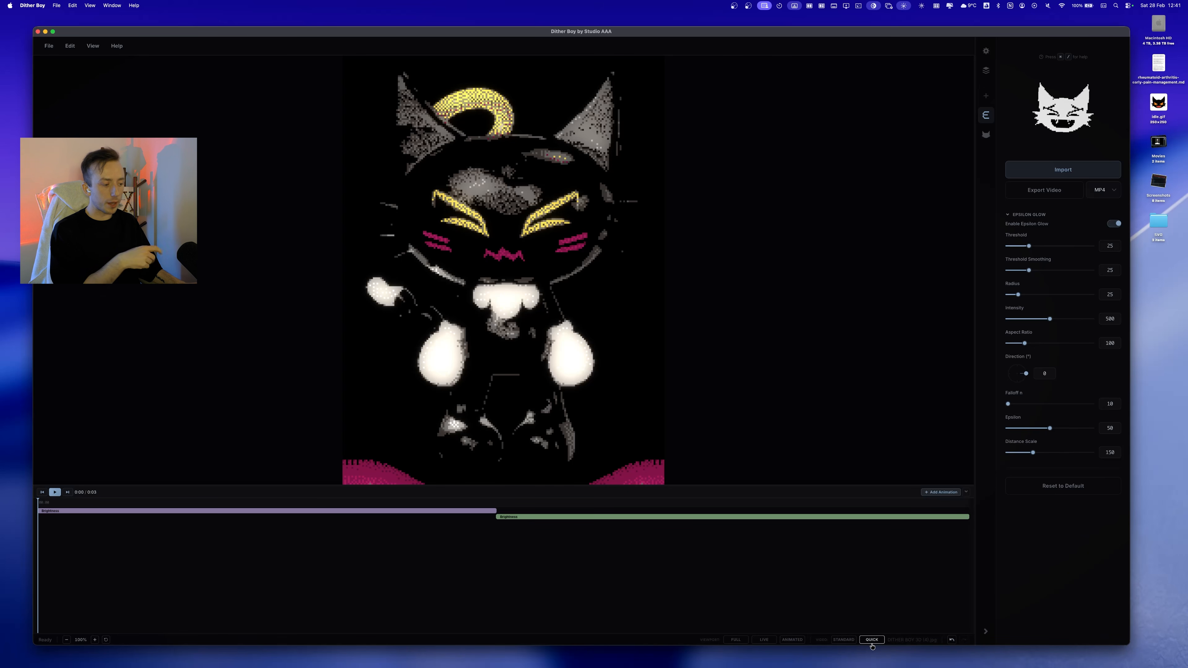
{"action": "left_click", "coordinate": [872, 644]}
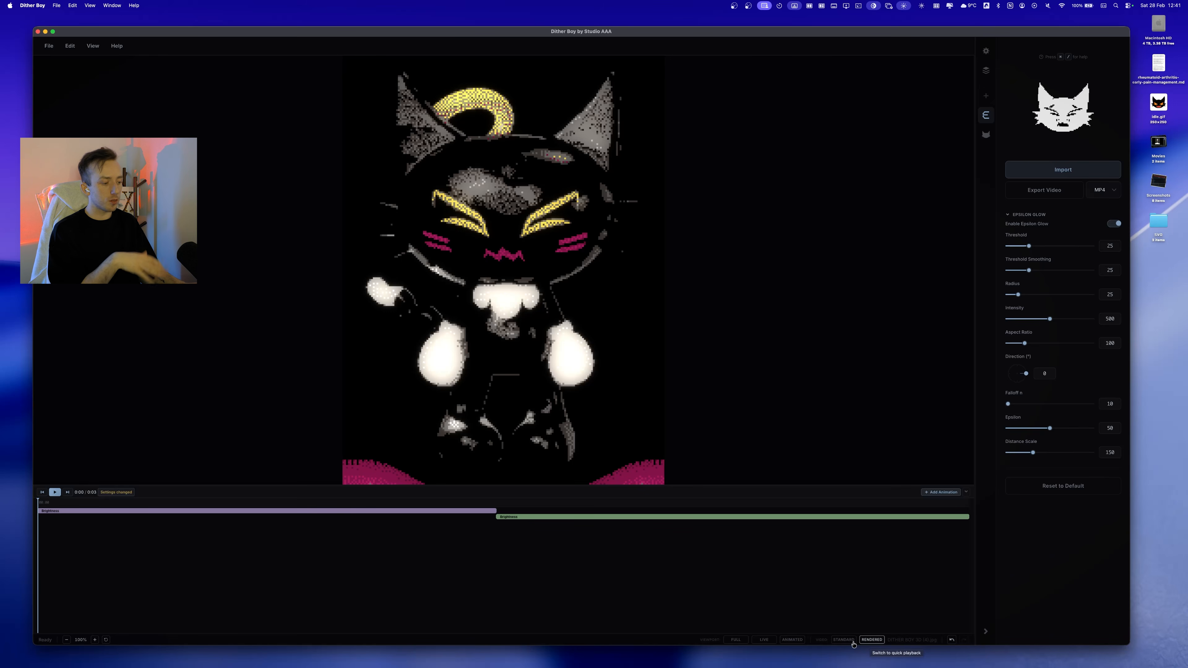
{"action": "left_click", "coordinate": [853, 644]}
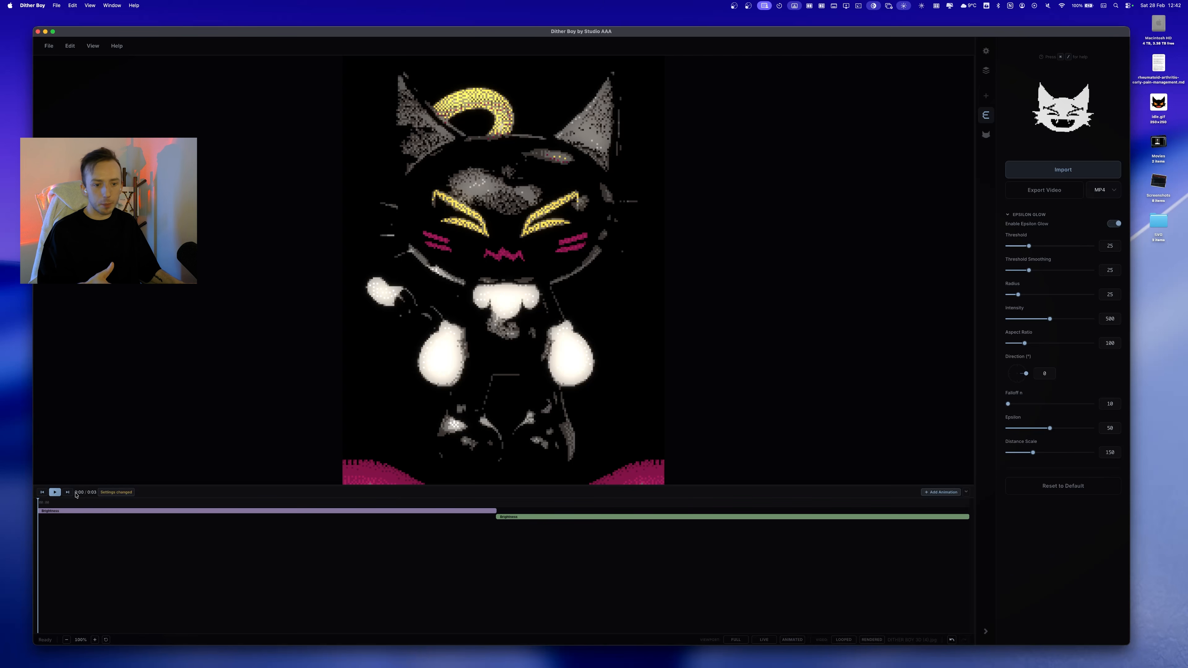
Render and play the looping brightness animation, and pause it near the start of the timeline.
{"action": "left_click", "coordinate": [55, 492]}
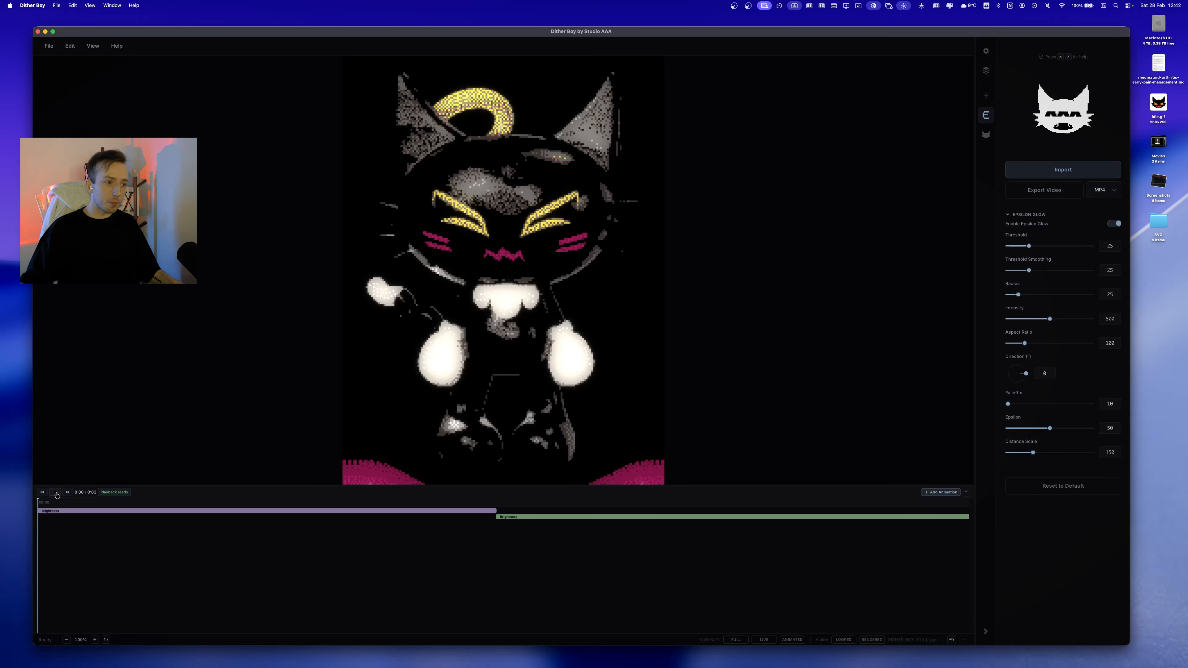
{"action": "left_click", "coordinate": [56, 493]}
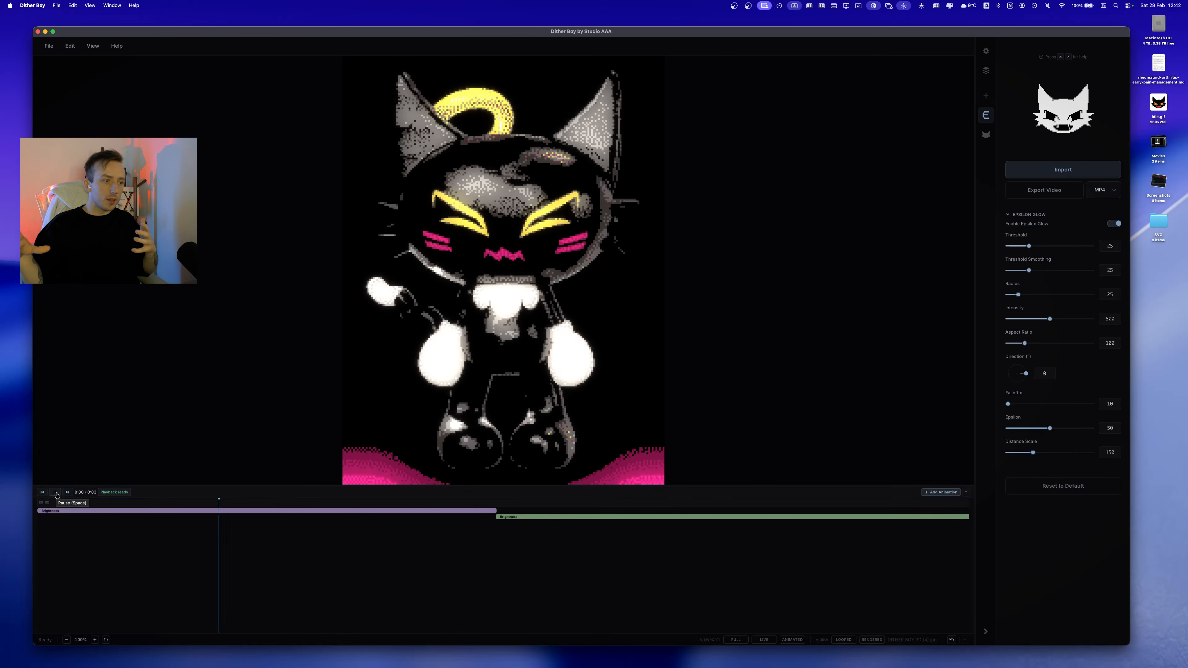
{"action": "left_click", "coordinate": [57, 495]}
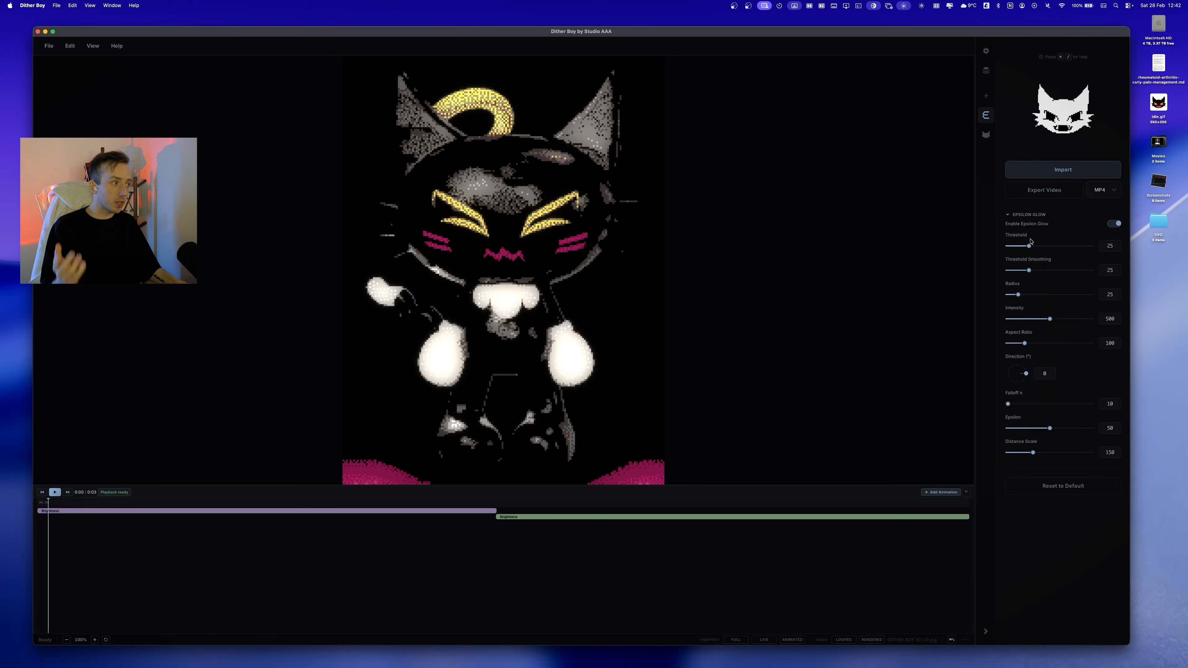
Export the animation as an MP4 video to the IMAGE ASSET POOL folder with "tutorial" added before "animation" in the file name.
{"action": "left_click", "coordinate": [1045, 190]}
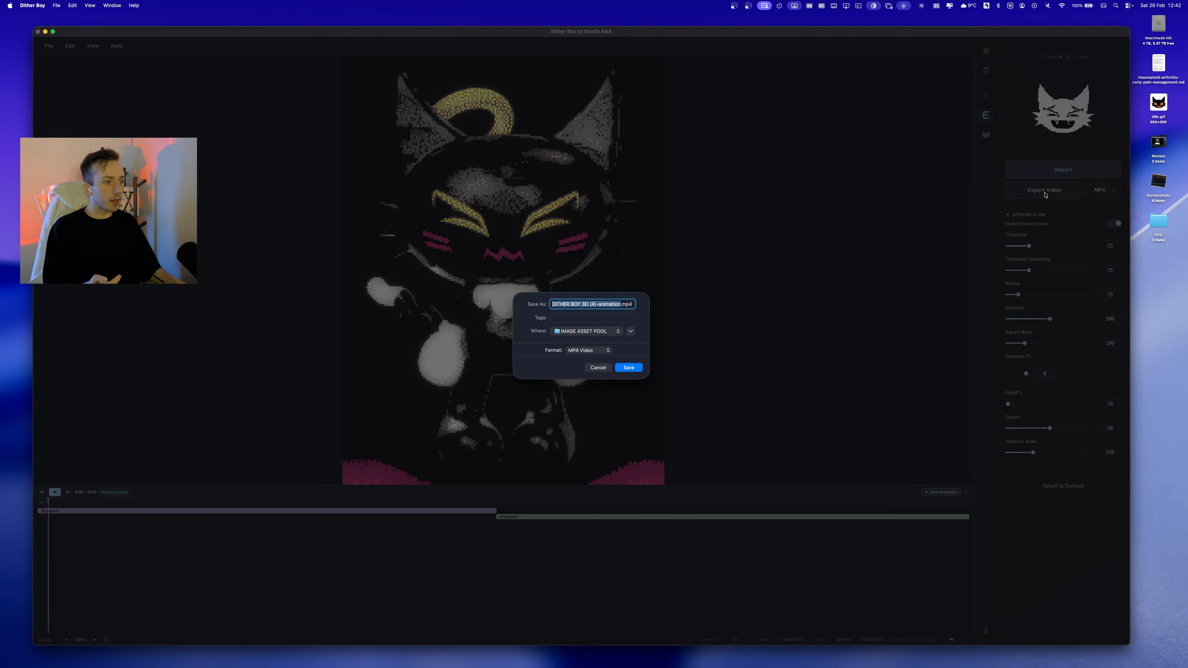
{"action": "left_click", "coordinate": [594, 305]}
{"action": "type", "text": "tutorial"}
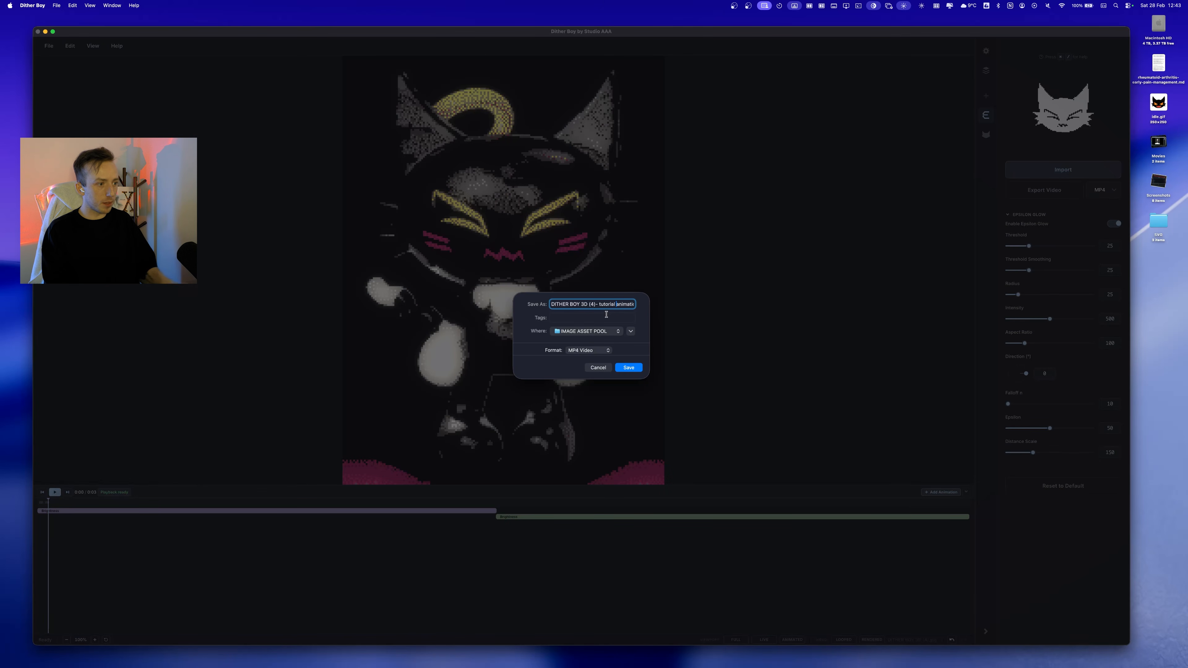
{"action": "left_click", "coordinate": [632, 368]}
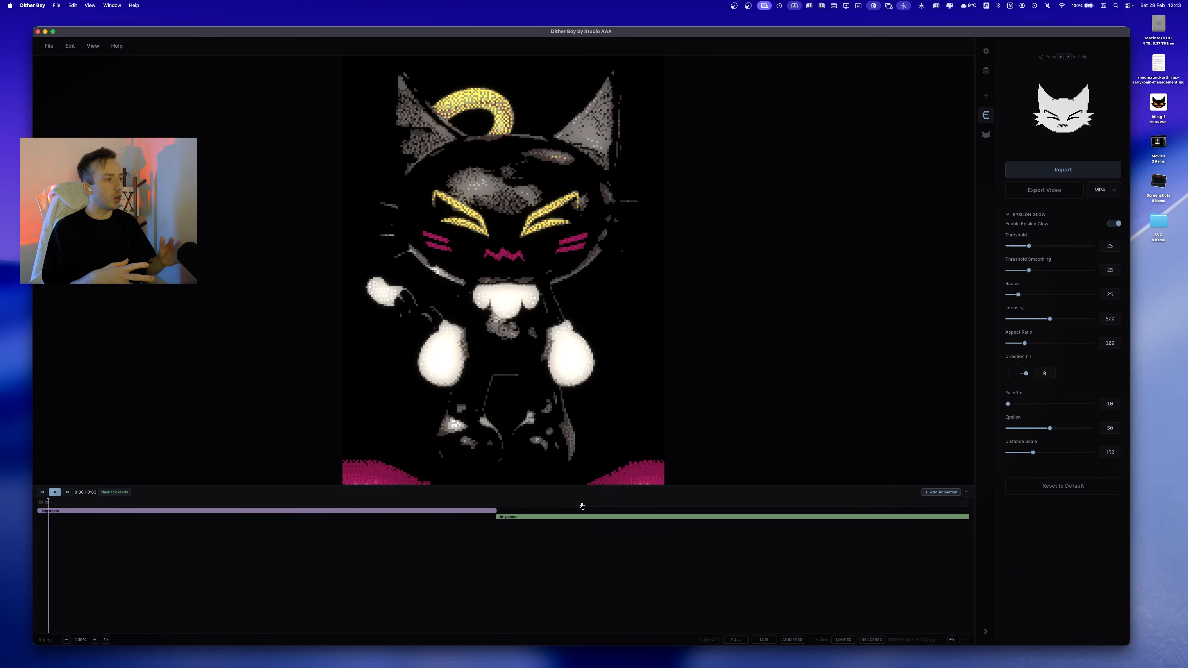
Add a Tint effect to the image and enable it.
{"action": "left_click", "coordinate": [986, 96]}
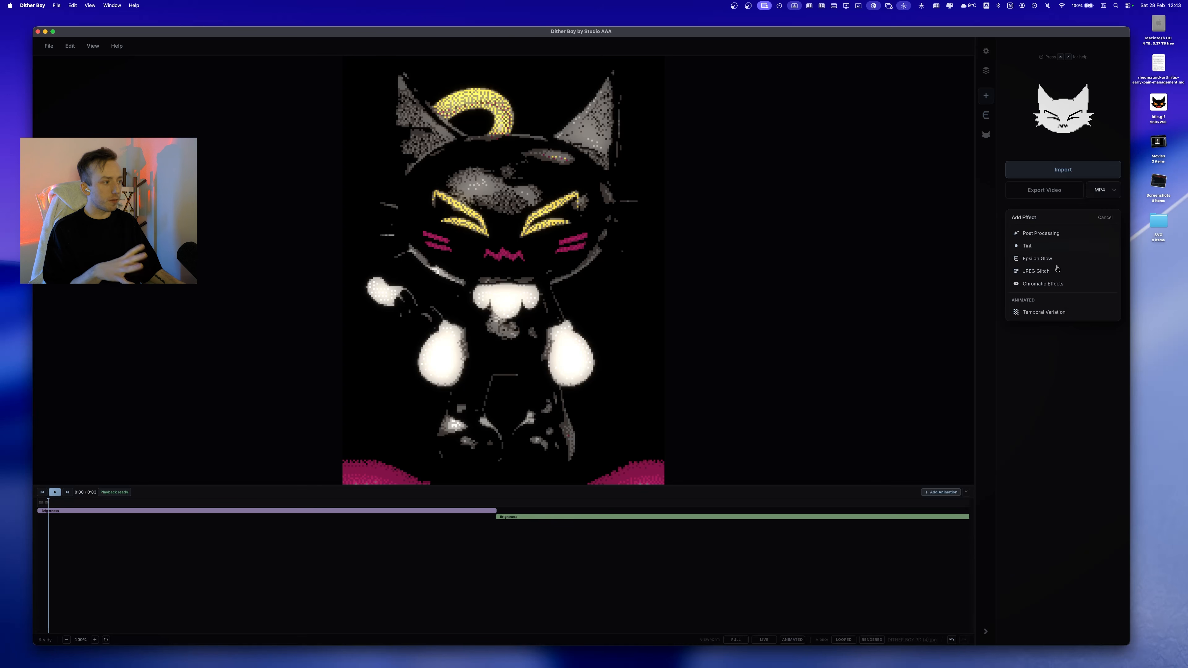
{"action": "left_click", "coordinate": [1026, 248]}
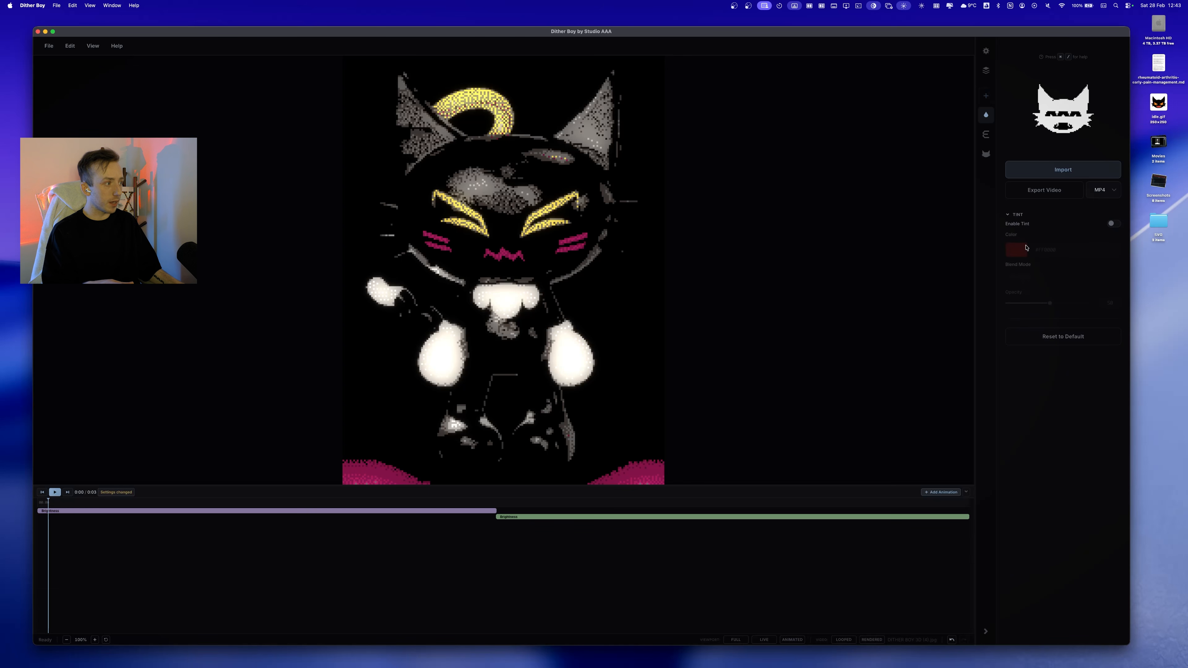
{"action": "left_click", "coordinate": [1114, 224]}
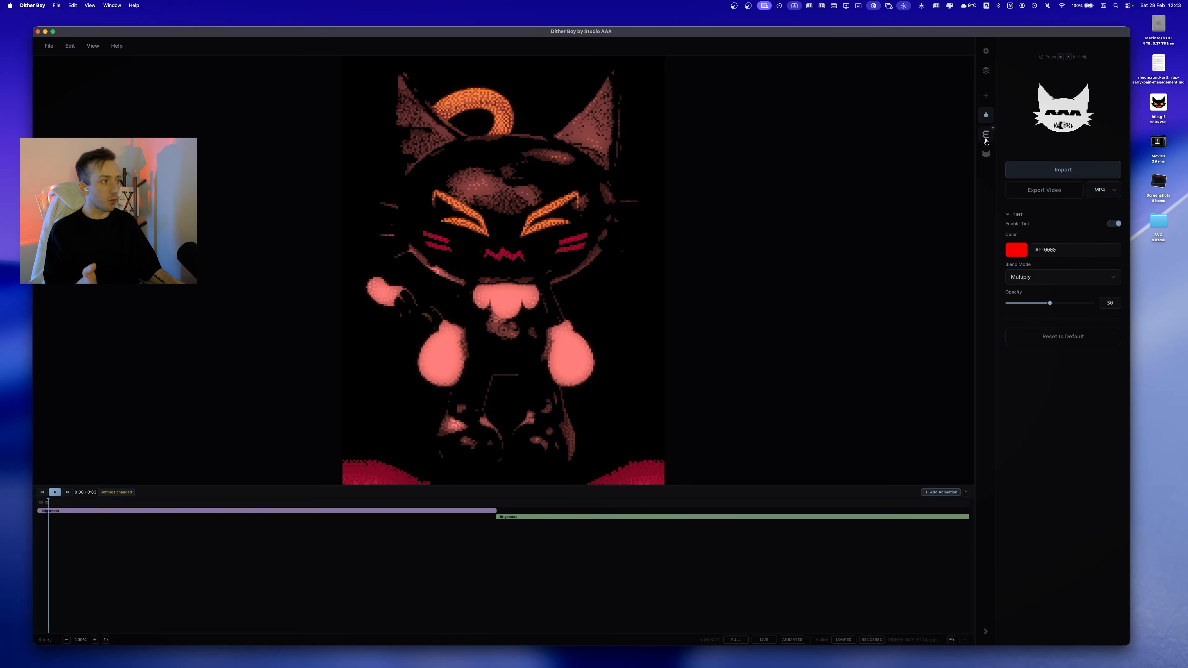
Swap the order of the Tint and Epsilon Glow effects repeatedly to compare them, leaving Tint below Epsilon Glow.
{"action": "left_click", "coordinate": [993, 112]}
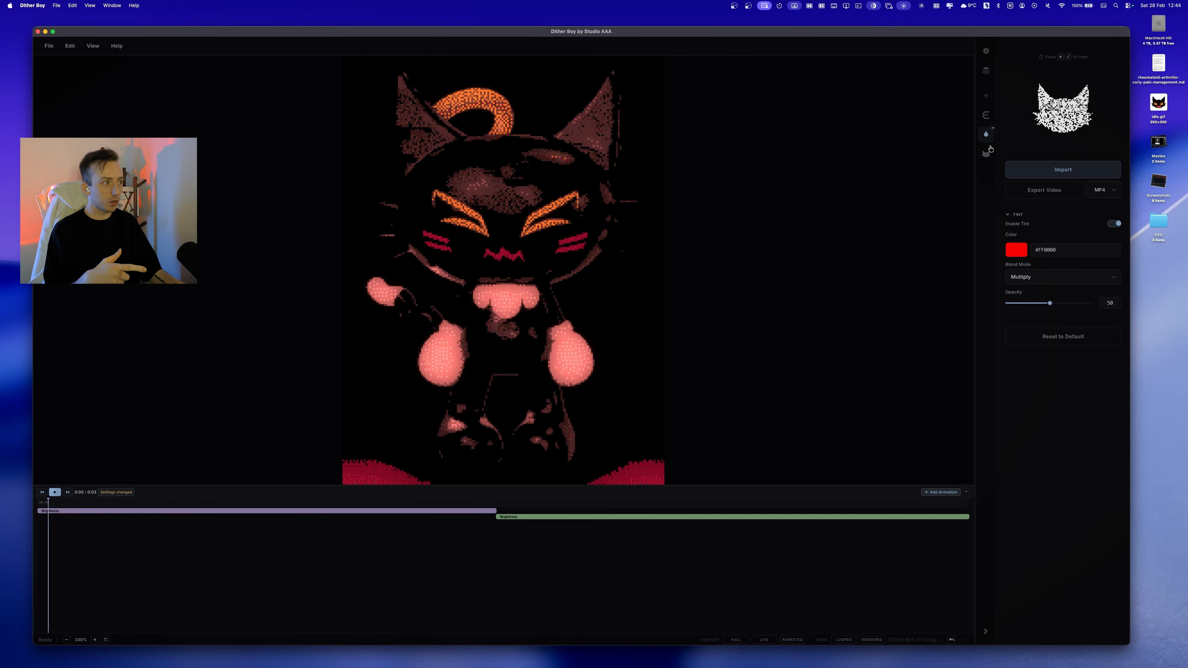
{"action": "left_click", "coordinate": [993, 130]}
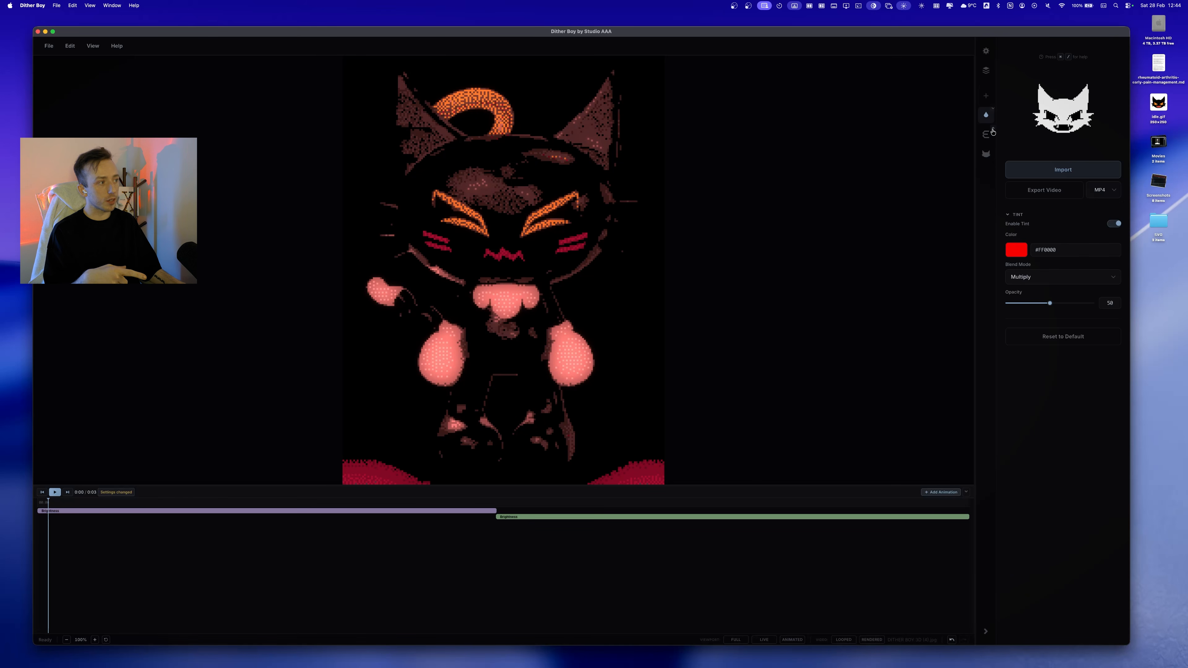
{"action": "left_click", "coordinate": [993, 111]}
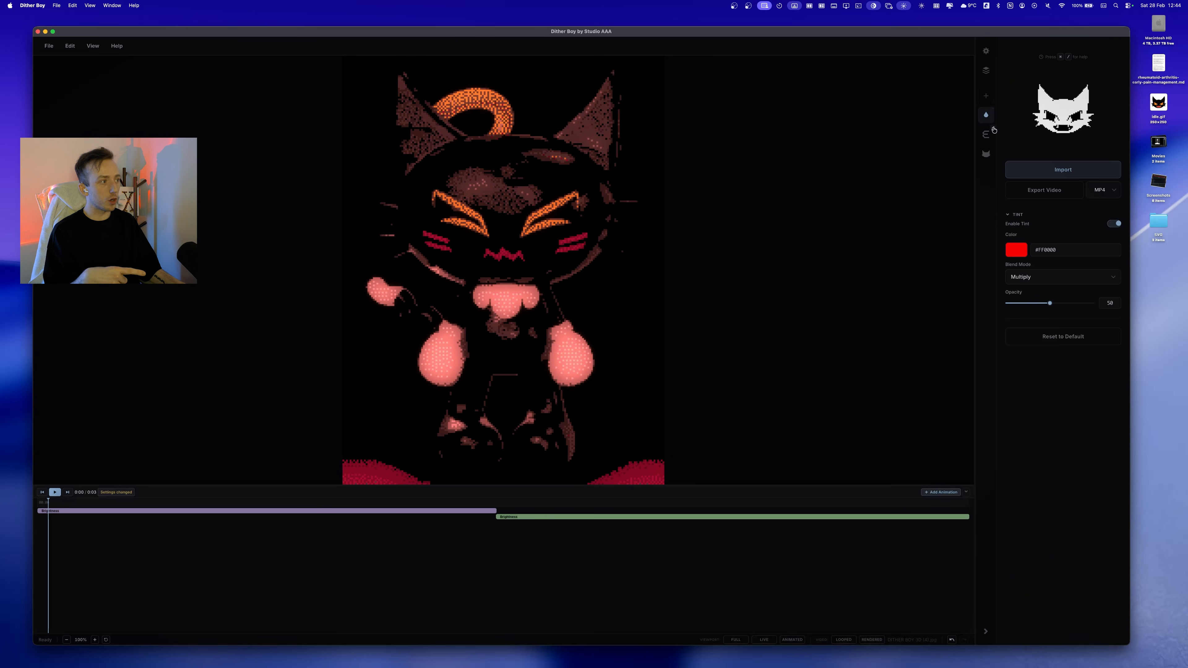
{"action": "left_click", "coordinate": [994, 129]}
{"action": "left_click", "coordinate": [994, 112]}
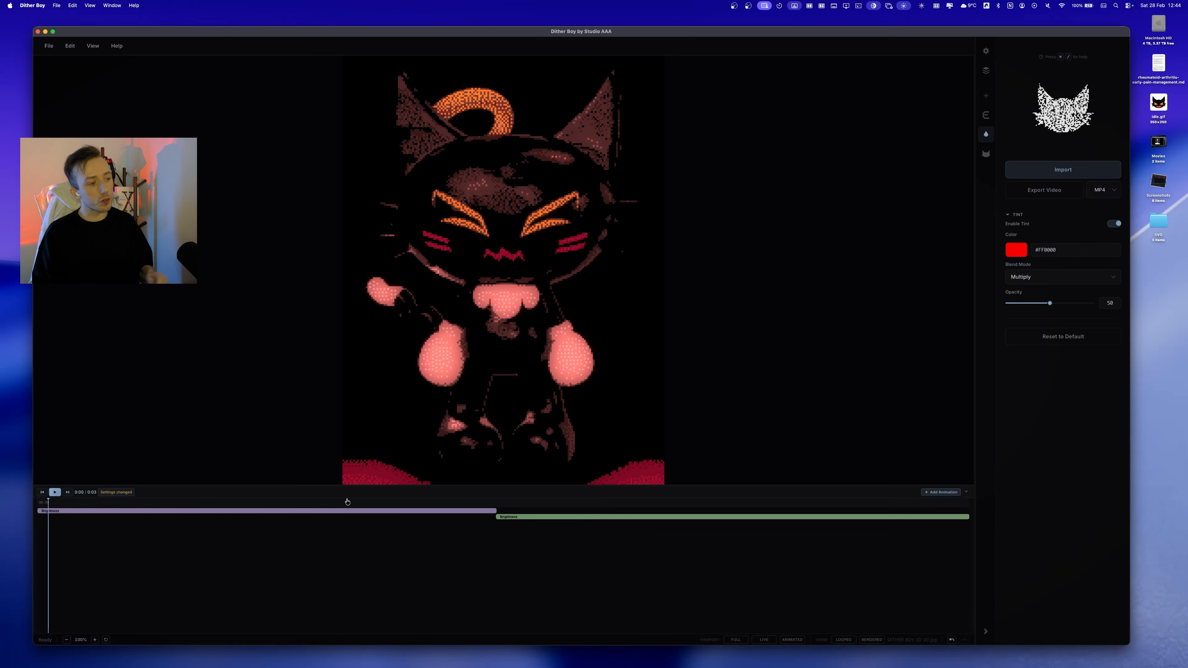
Lower the dither's Luminance Threshold to 40 and check frames in both halves of the timeline.
{"action": "left_click", "coordinate": [986, 154]}
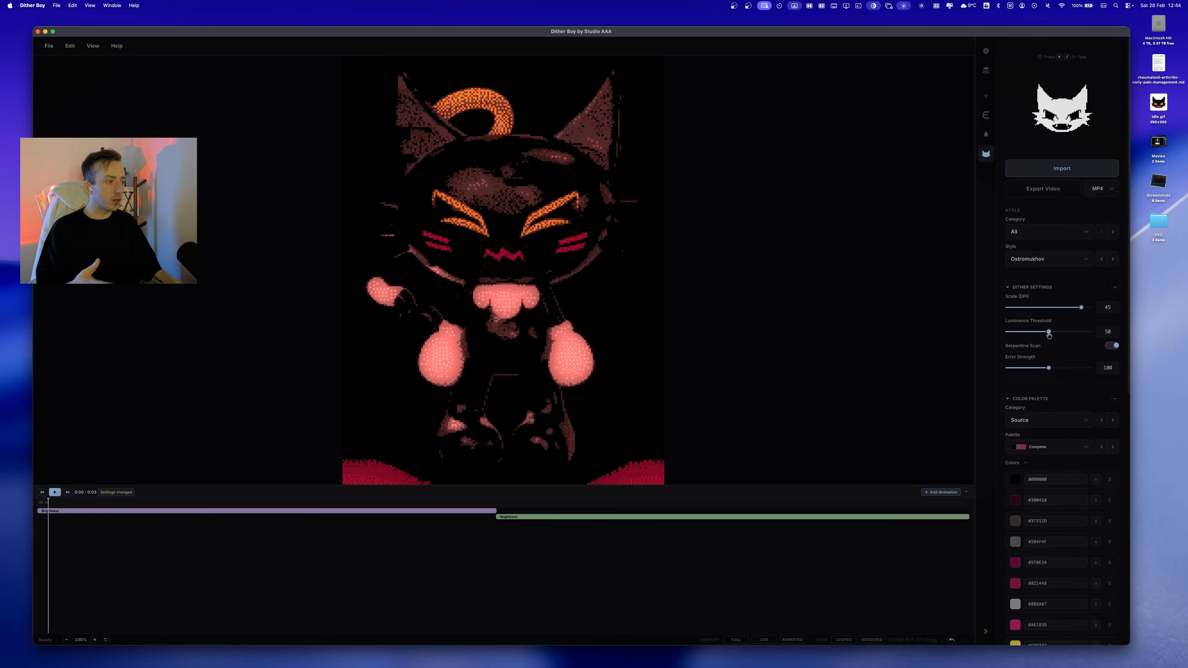
{"action": "left_click_drag", "start_coordinate": [1048, 331], "coordinate": [1040, 333]}
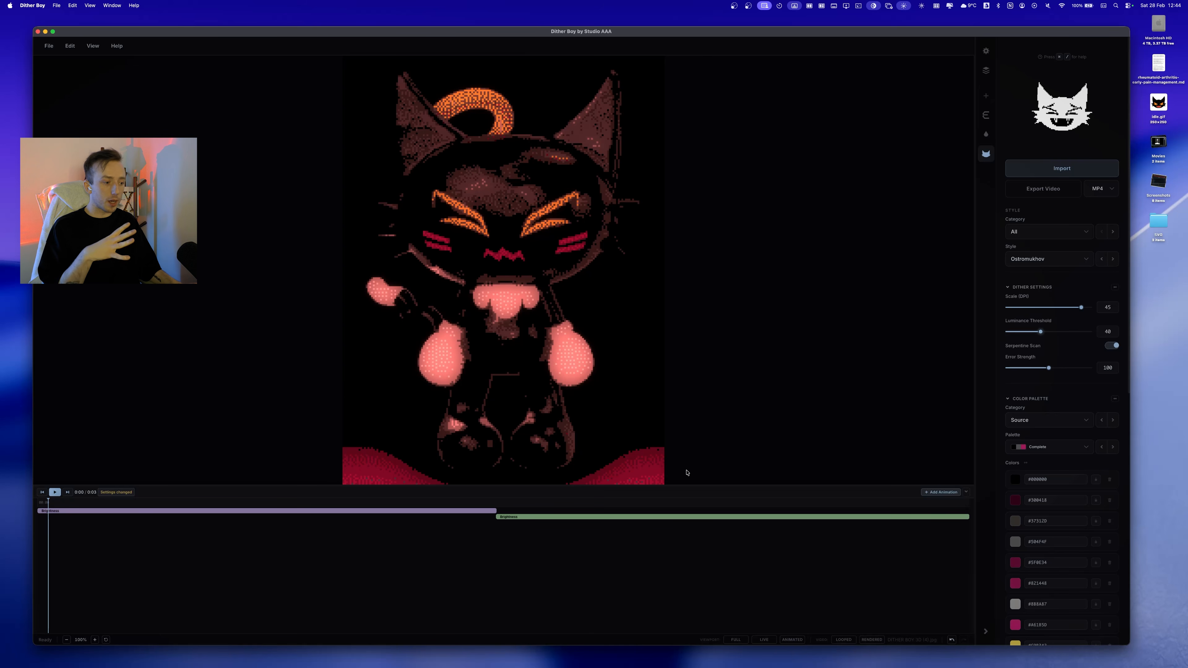
{"action": "left_click", "coordinate": [54, 504]}
{"action": "left_click", "coordinate": [467, 504]}
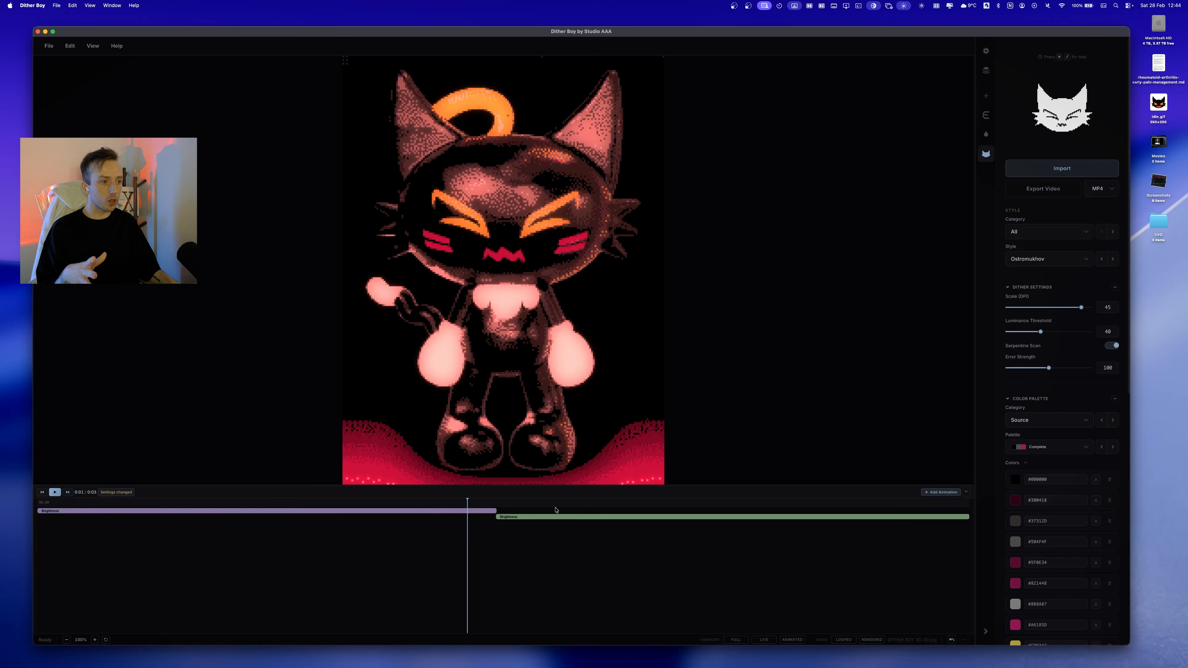
{"action": "left_click", "coordinate": [722, 506]}
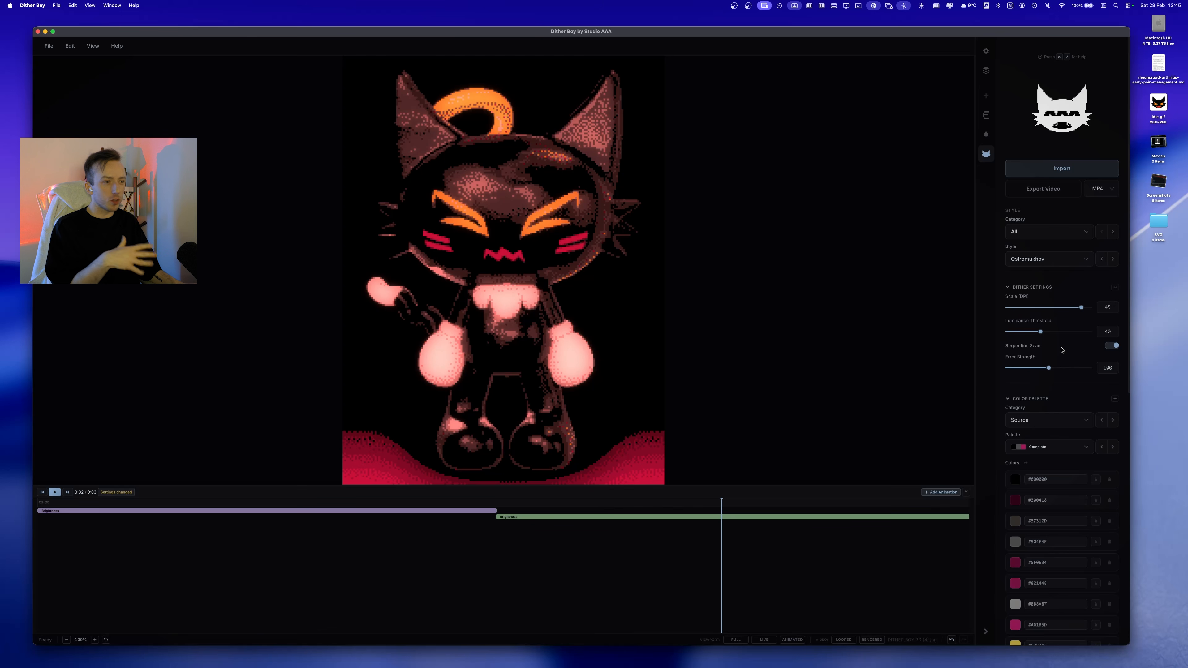
Look through the Color Palette and Adjustments settings, and shrink the timeline area to enlarge the image preview.
{"action": "scroll", "coordinate": [1062, 349], "scroll_direction": "down", "scroll_amount": 4}
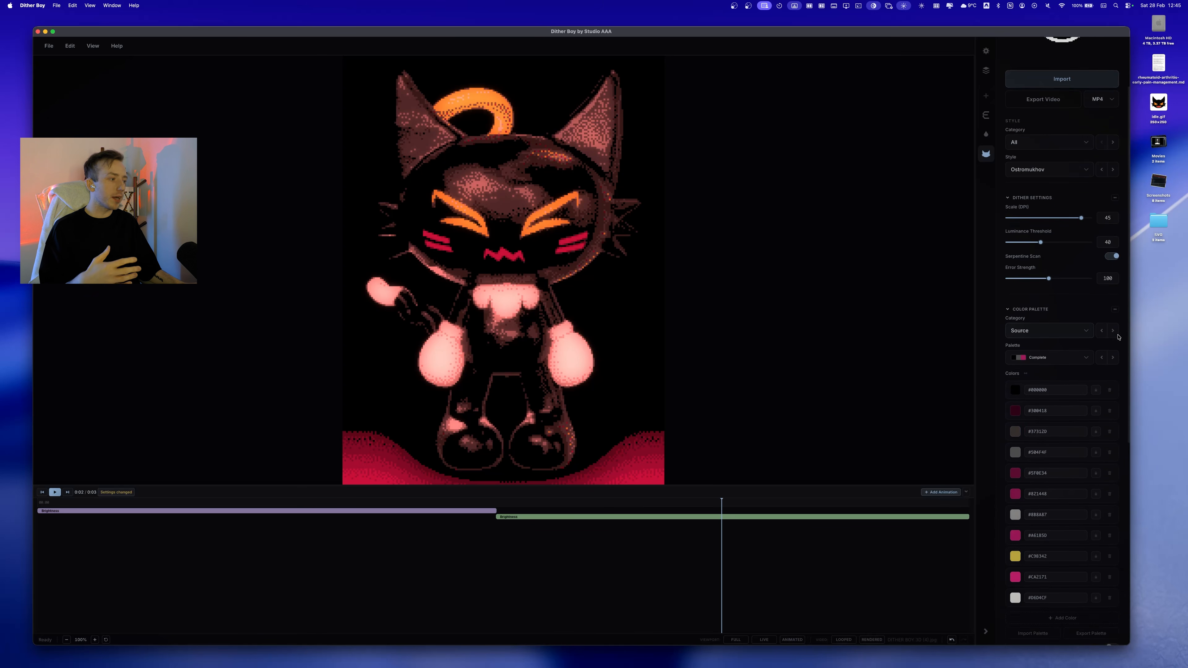
{"action": "scroll", "coordinate": [1119, 337], "scroll_direction": "down", "scroll_amount": 7}
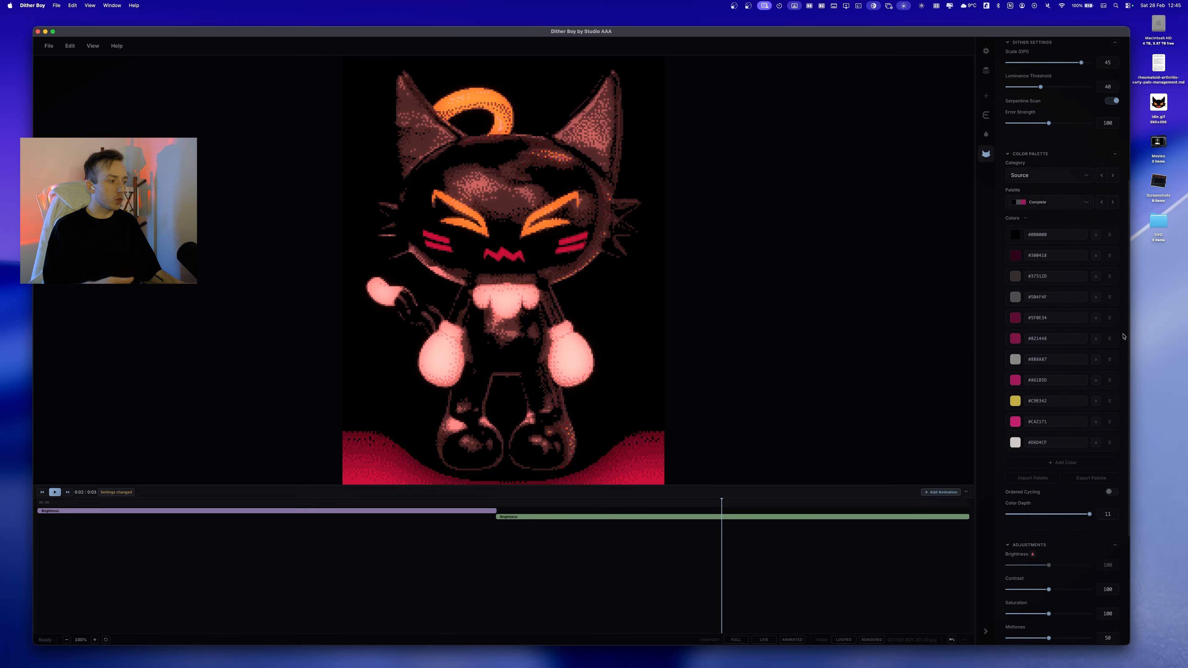
{"action": "scroll", "coordinate": [1123, 337], "scroll_direction": "down", "scroll_amount": 4}
{"action": "scroll", "coordinate": [1121, 337], "scroll_direction": "down", "scroll_amount": 4}
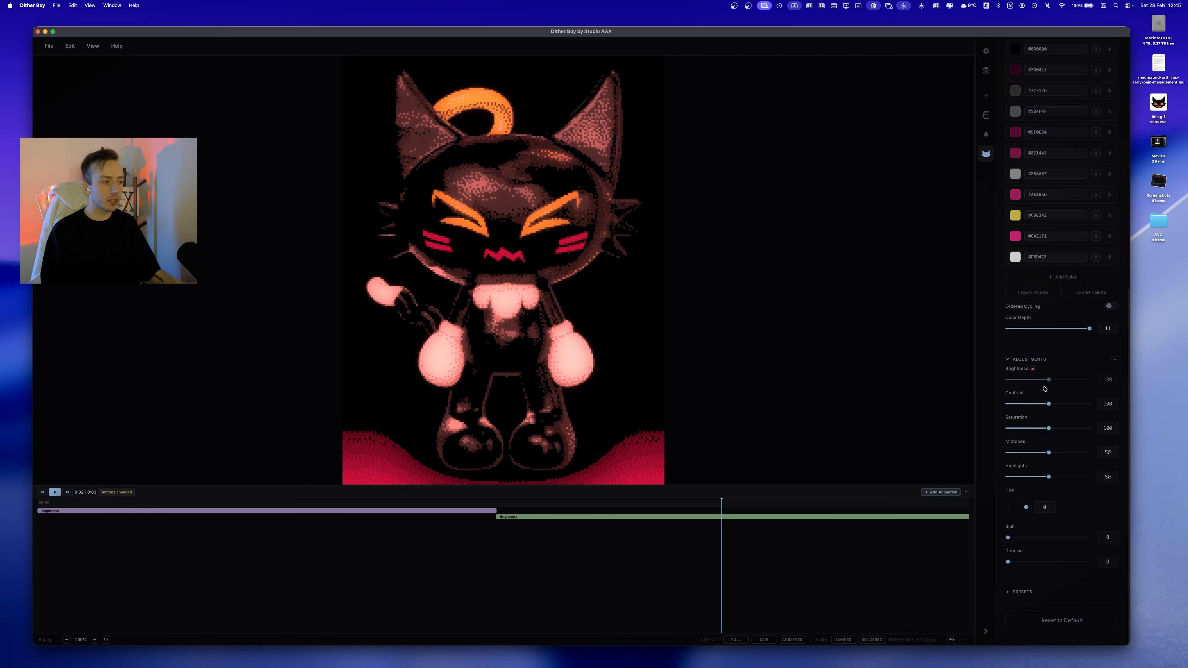
{"action": "scroll", "coordinate": [1124, 319], "scroll_direction": "up", "scroll_amount": 10}
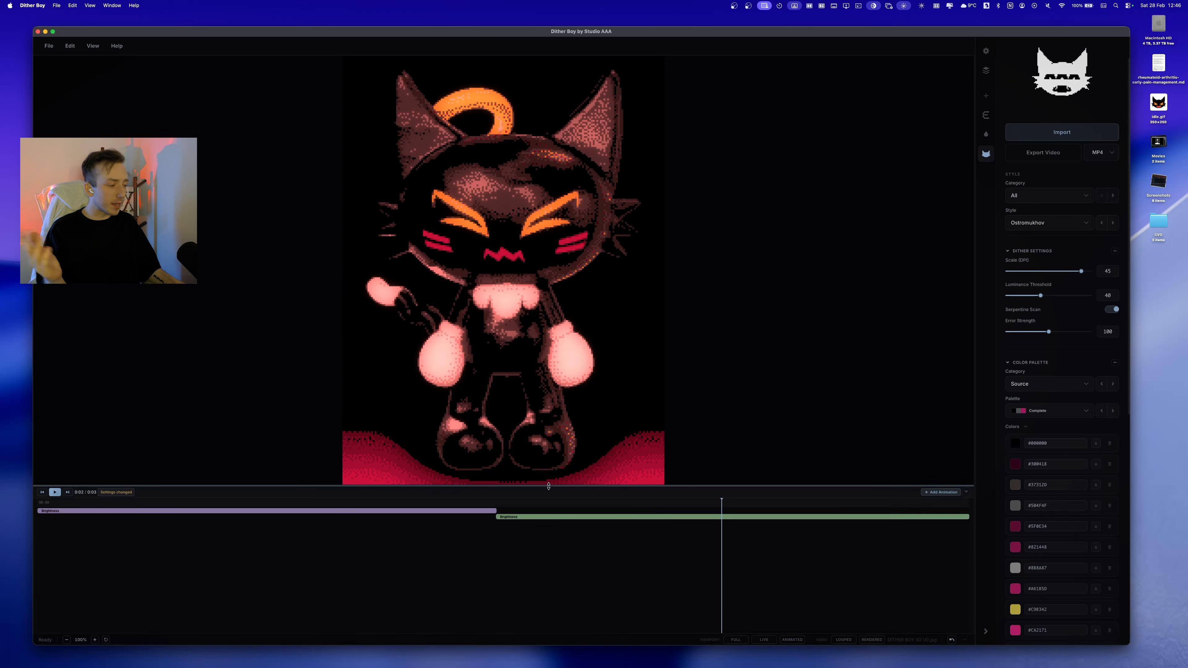
{"action": "left_click_drag", "start_coordinate": [550, 487], "coordinate": [540, 595]}
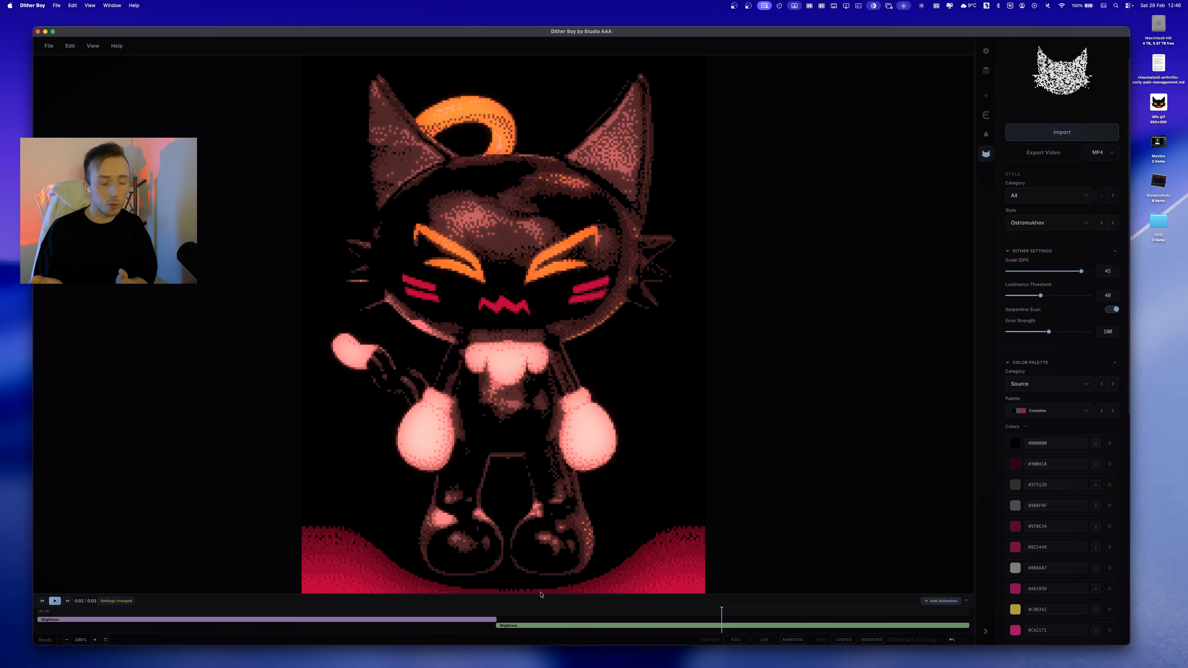